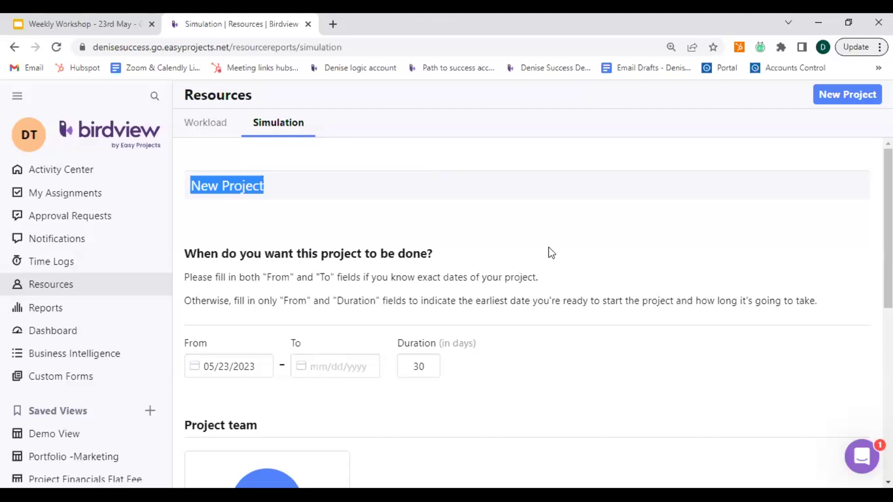
pyautogui.scroll(-1, 551, 252)
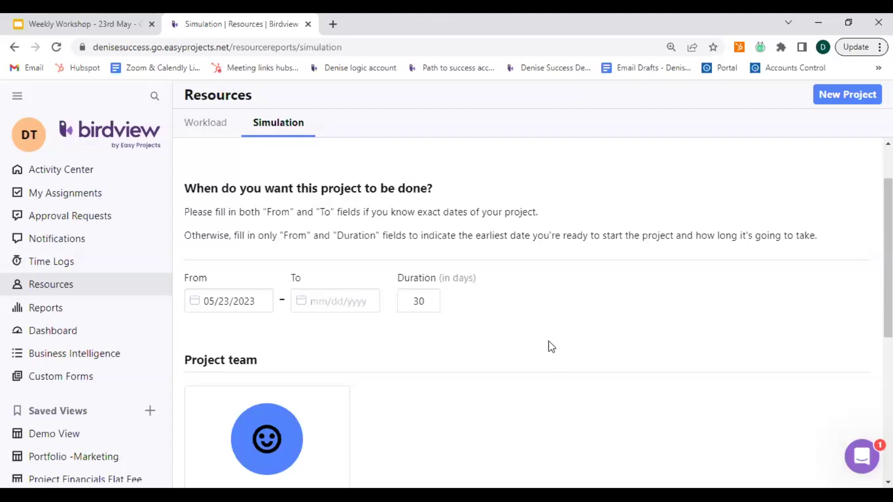
pyautogui.scroll(-1, 551, 347)
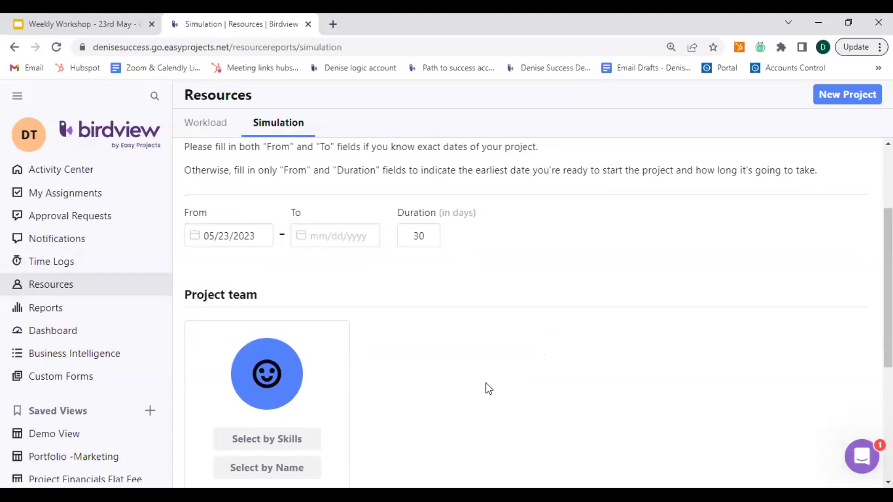
pyautogui.scroll(2, 488, 389)
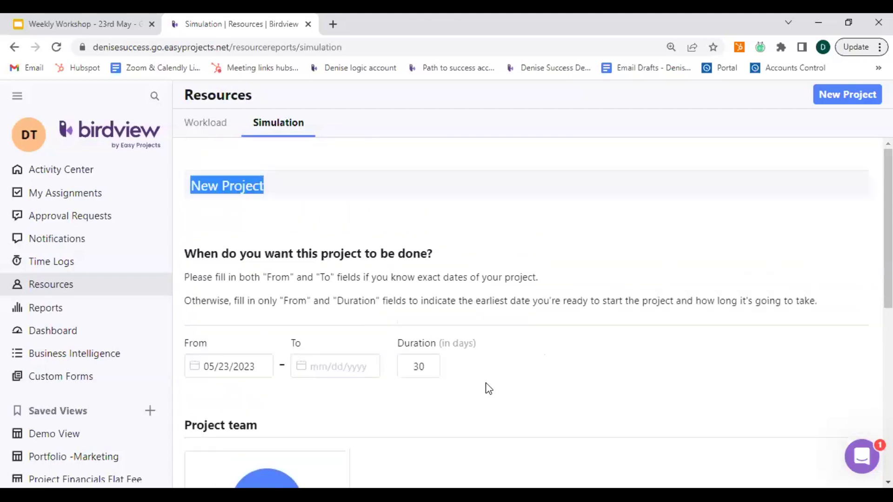
pyautogui.click(232, 184)
pyautogui.click(244, 185)
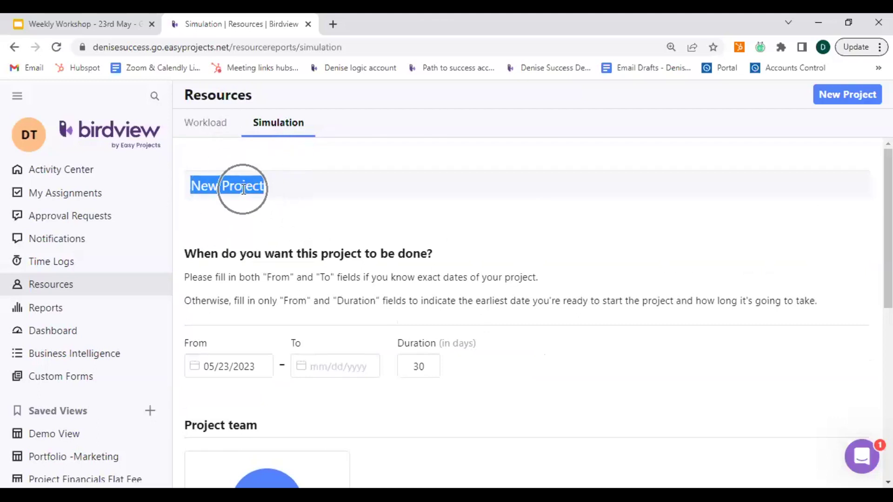
# Set the simulated project's dates from 06/19/2023 to 06/23/2023
pyautogui.scroll(-1, 306, 211)
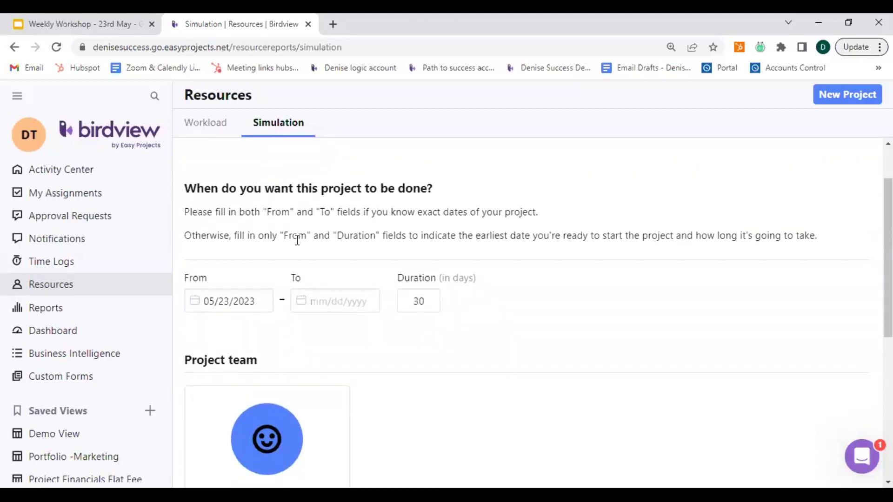
pyautogui.scroll(-1, 296, 240)
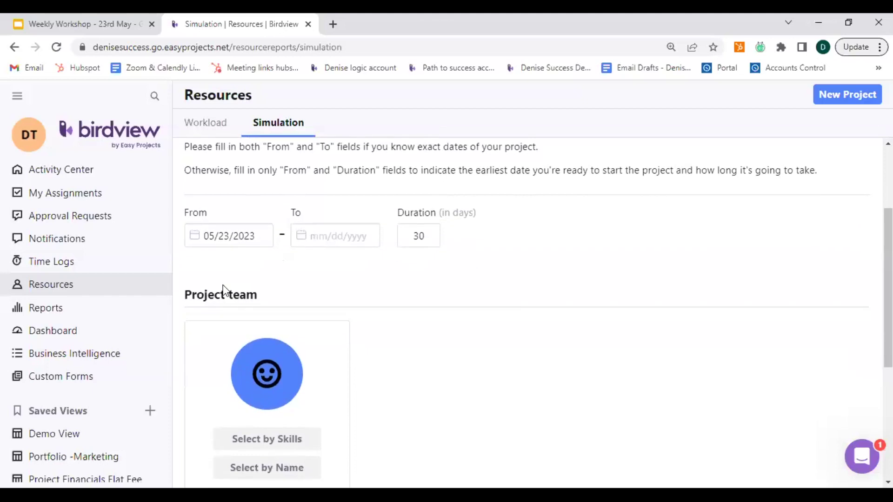
pyautogui.click(228, 231)
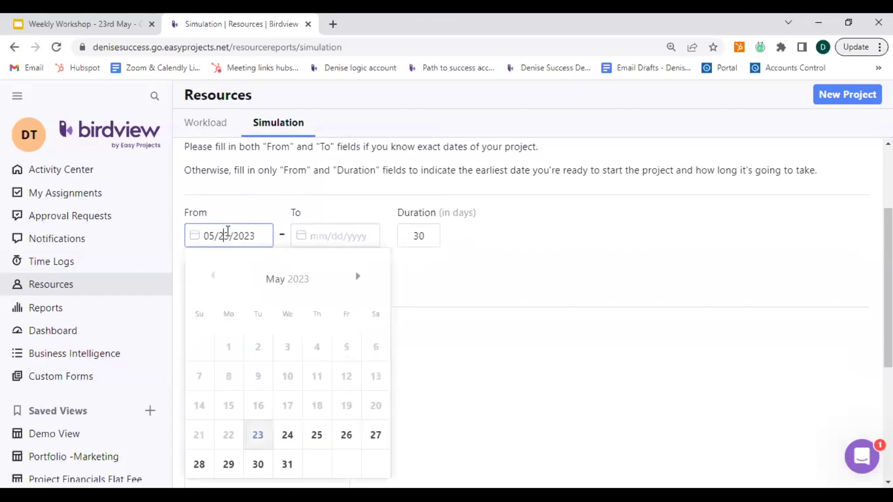
pyautogui.click(359, 289)
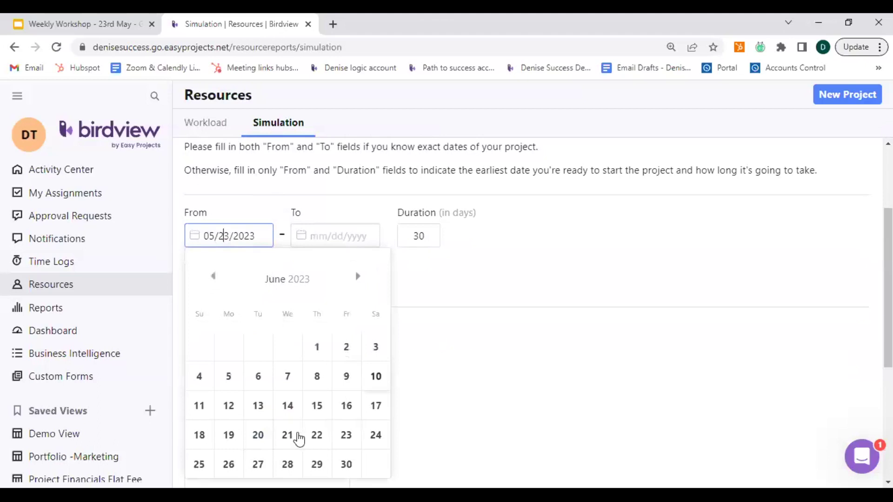
pyautogui.click(227, 441)
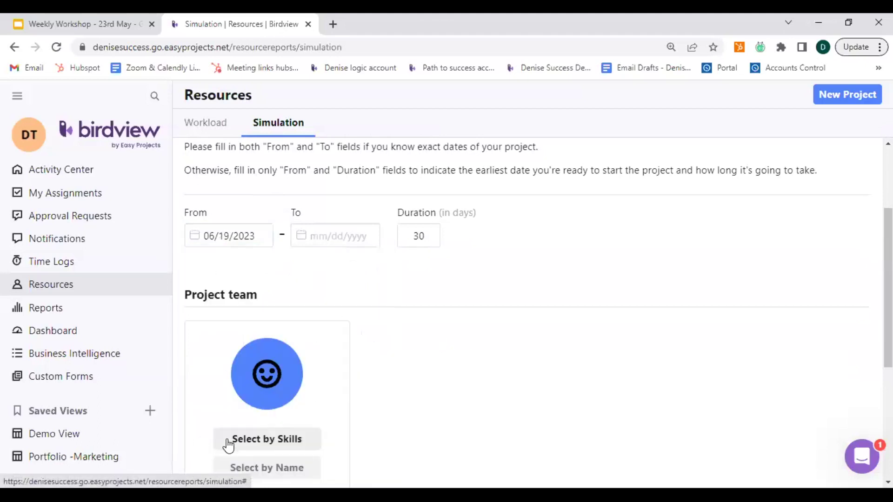
pyautogui.click(343, 234)
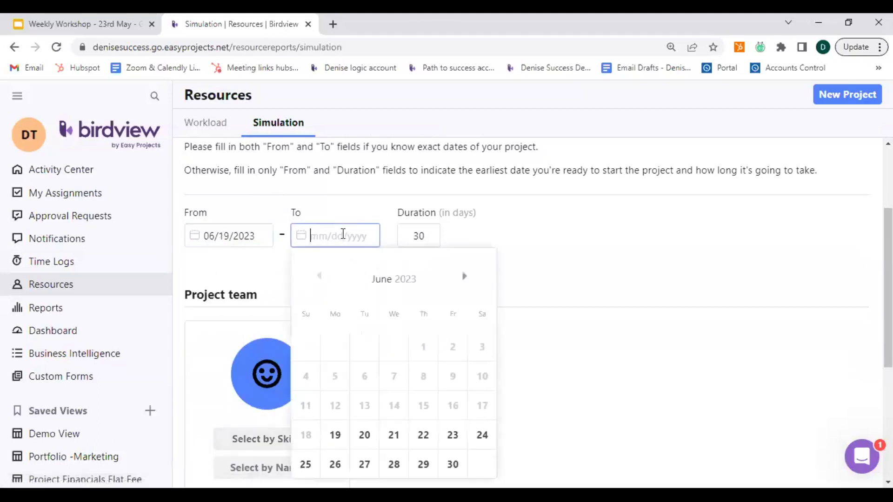
pyautogui.click(454, 439)
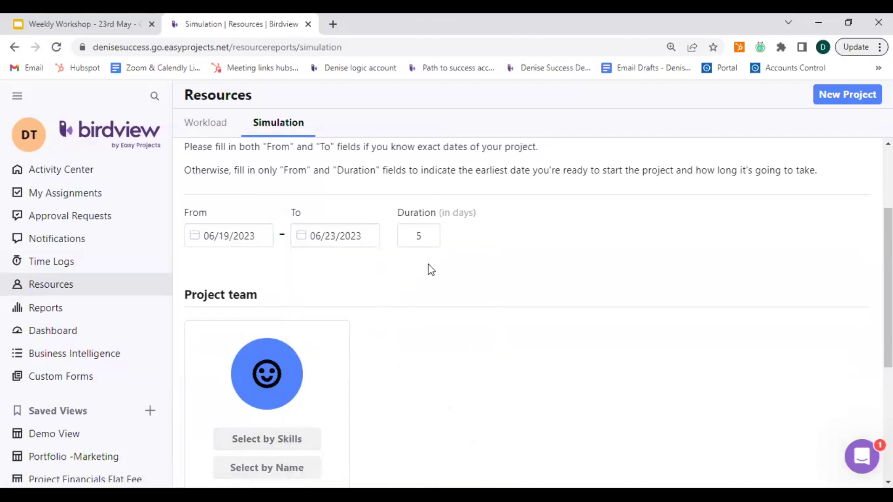
# Add four people to the project team, choosing each of them by name
pyautogui.scroll(-1, 429, 269)
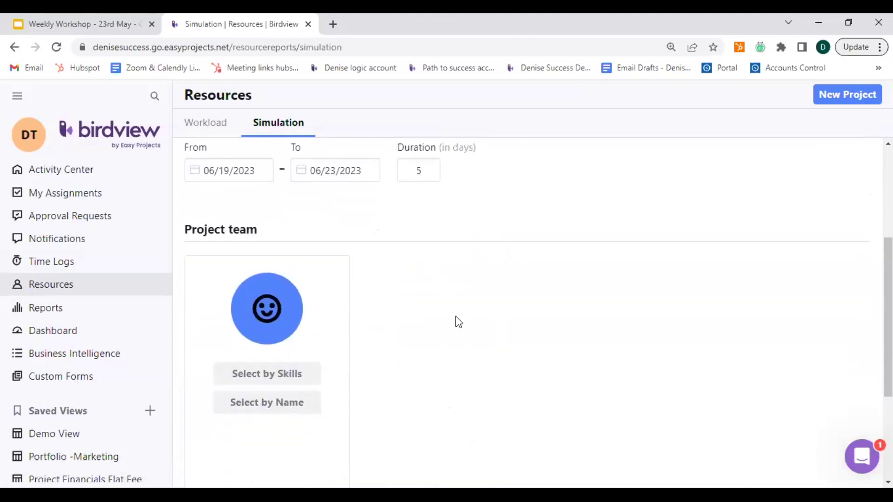
pyautogui.click(276, 406)
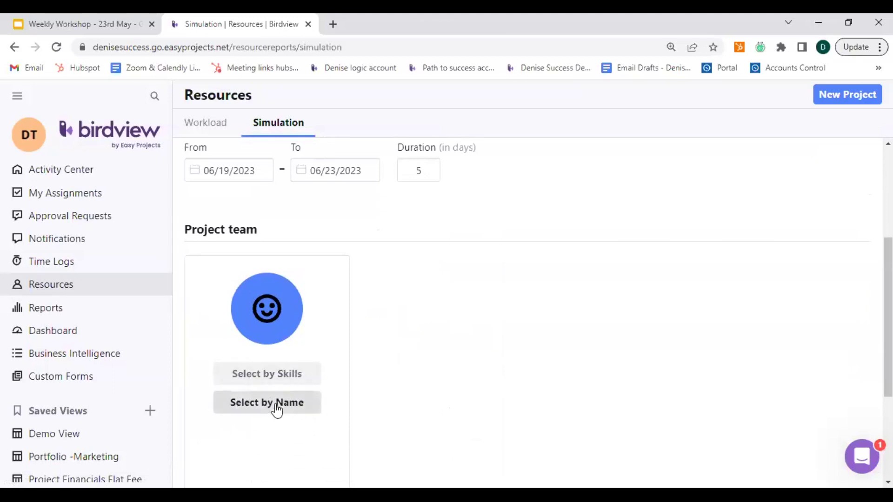
pyautogui.click(286, 320)
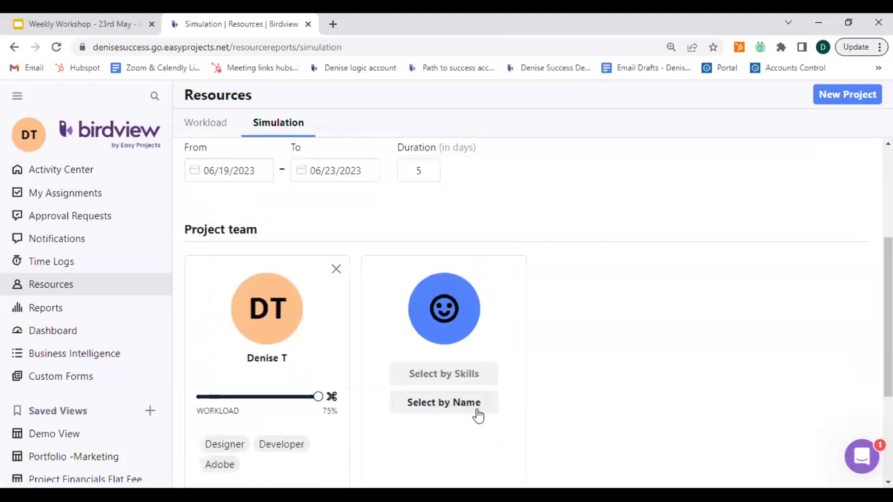
pyautogui.click(477, 414)
pyautogui.click(449, 254)
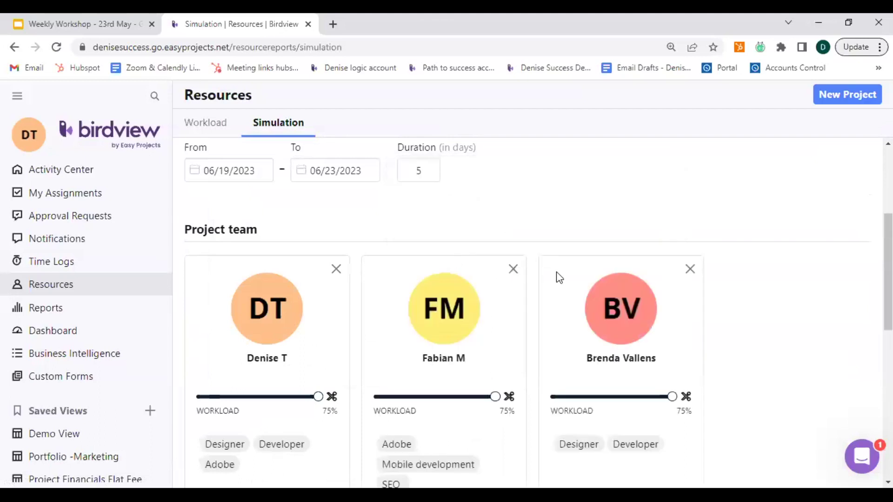
# Find the best matches for the selected project team and dates
pyautogui.scroll(-1, 559, 275)
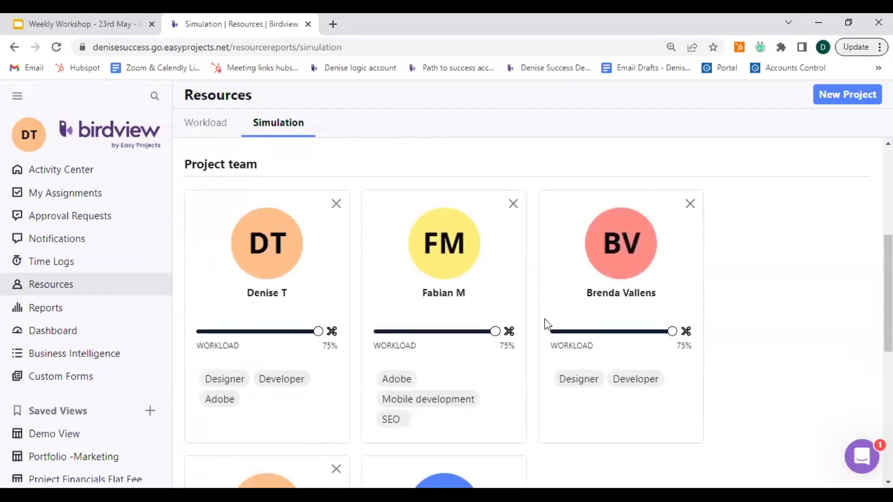
pyautogui.scroll(-5, 537, 323)
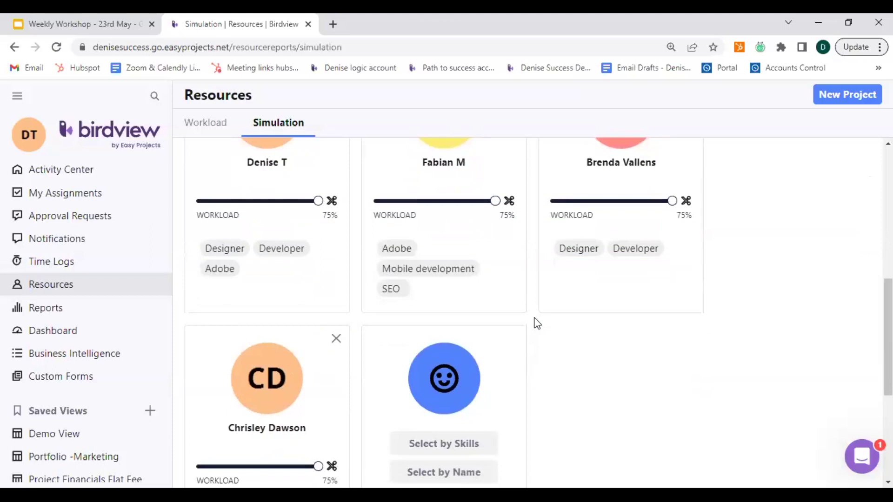
pyautogui.scroll(-1, 537, 323)
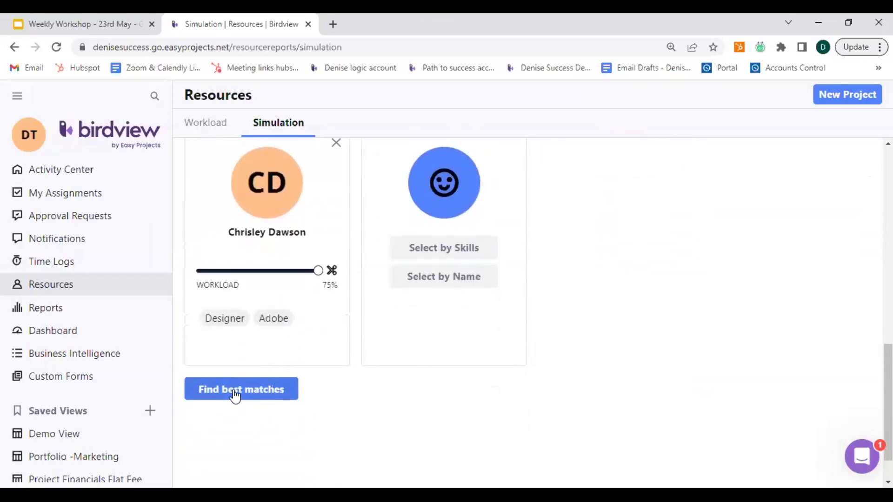
pyautogui.click(235, 394)
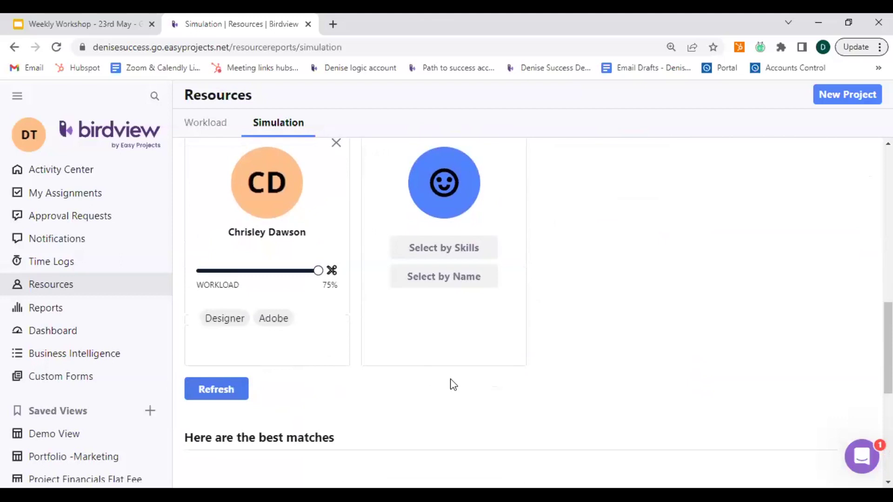
# Examine the best matches for JUN 19 - JUN 23, comparing each team member's skills and percentage
pyautogui.scroll(-2, 453, 385)
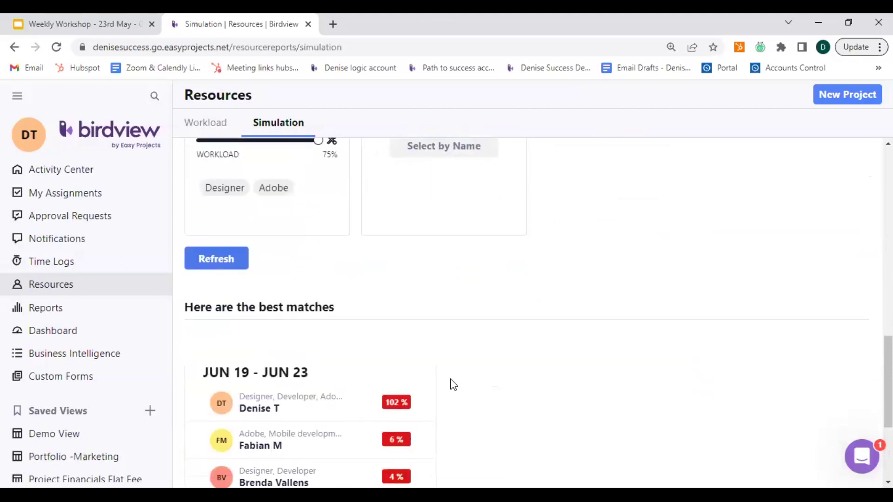
pyautogui.scroll(-2, 454, 385)
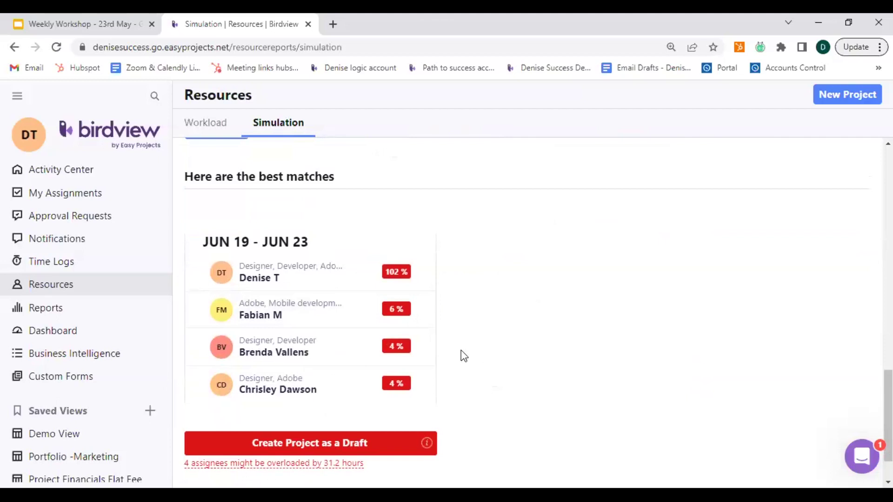
pyautogui.scroll(-2, 460, 355)
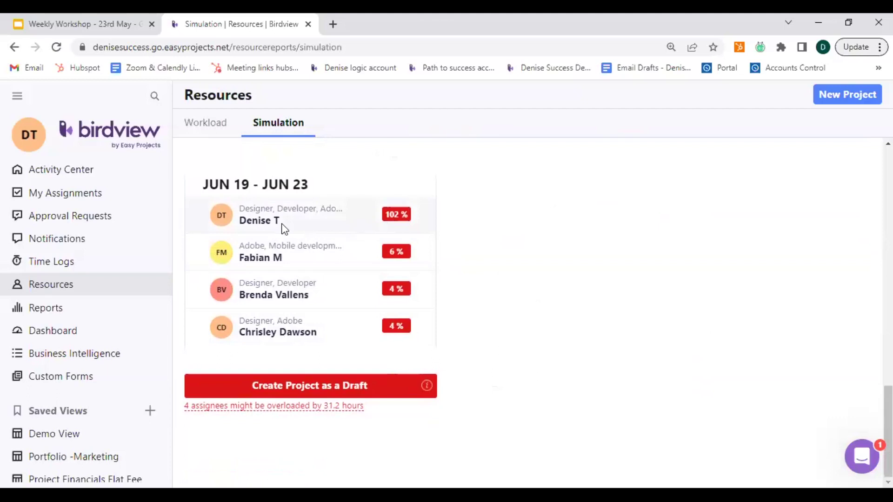
pyautogui.click(231, 195)
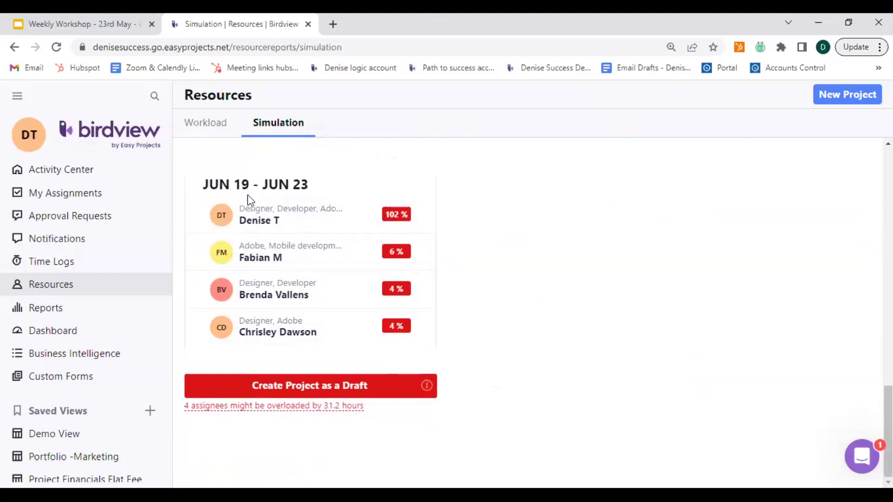
pyautogui.click(280, 197)
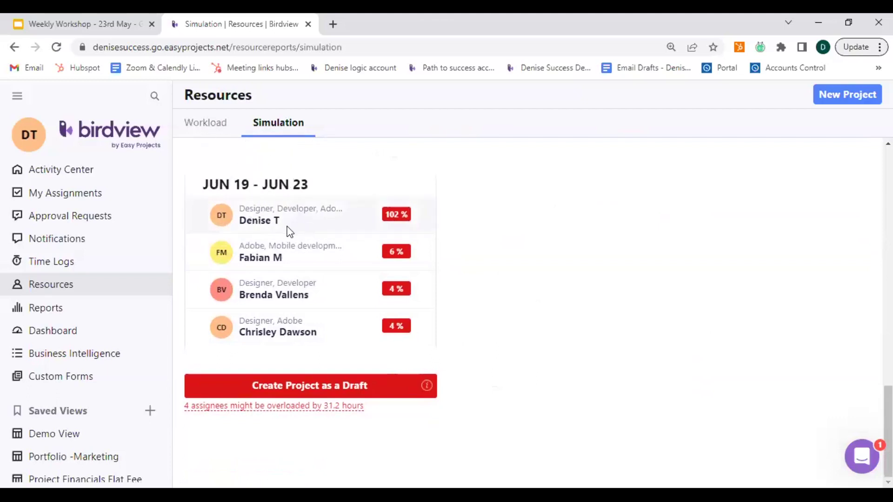
pyautogui.click(290, 231)
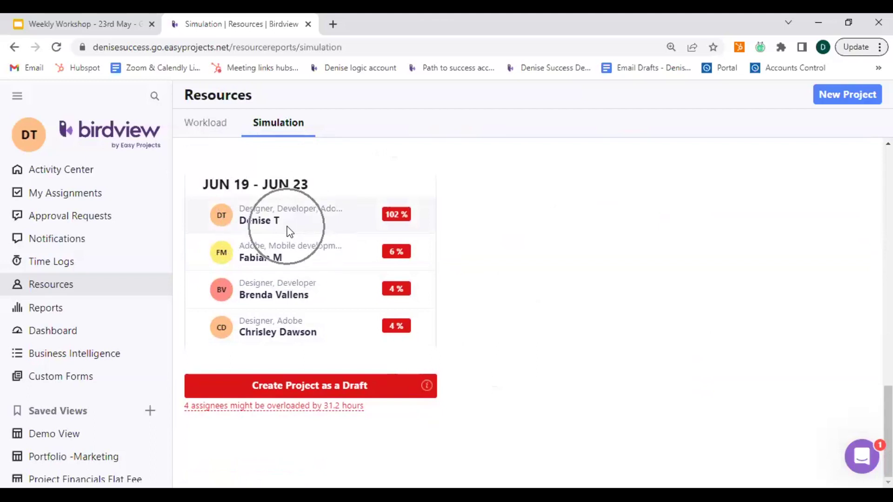
pyautogui.click(406, 215)
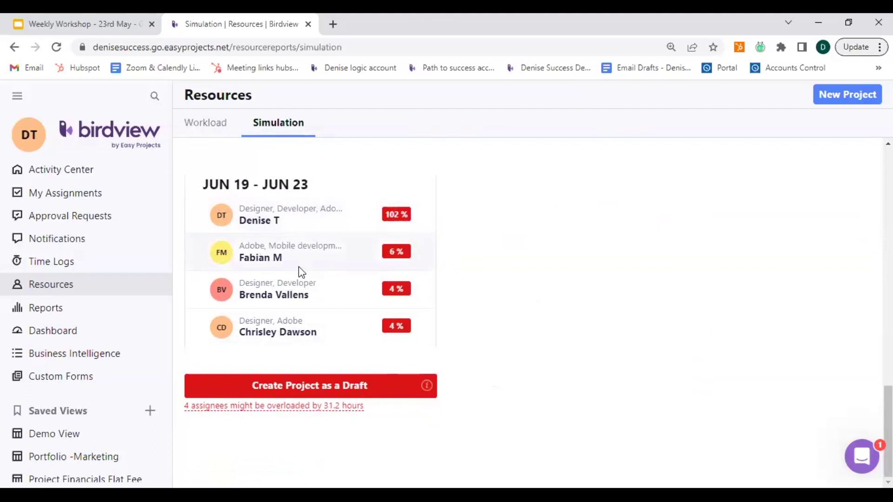
pyautogui.click(400, 260)
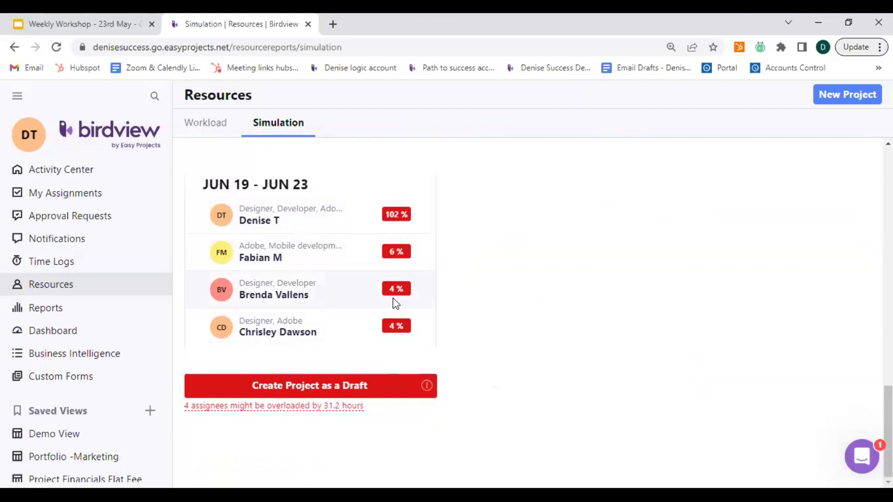
pyautogui.click(400, 338)
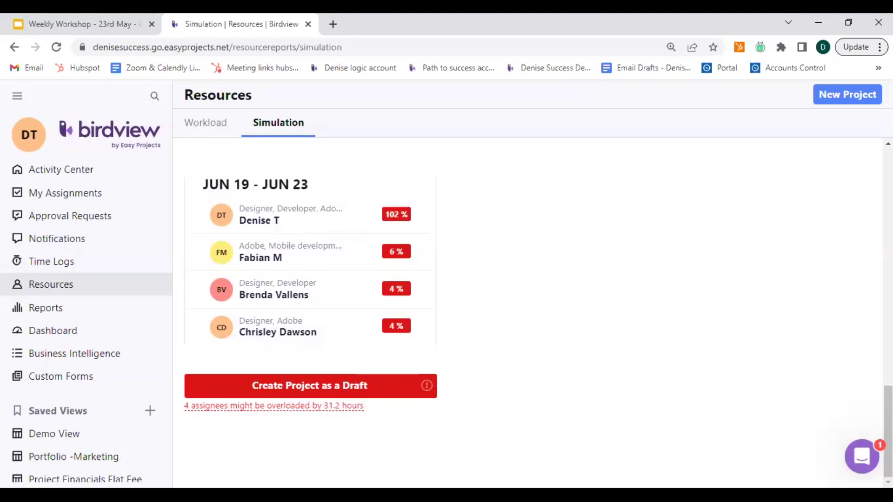
# Expand the assignee overload details and examine each member's assigned hours, overload and workload on other projects
pyautogui.click(243, 407)
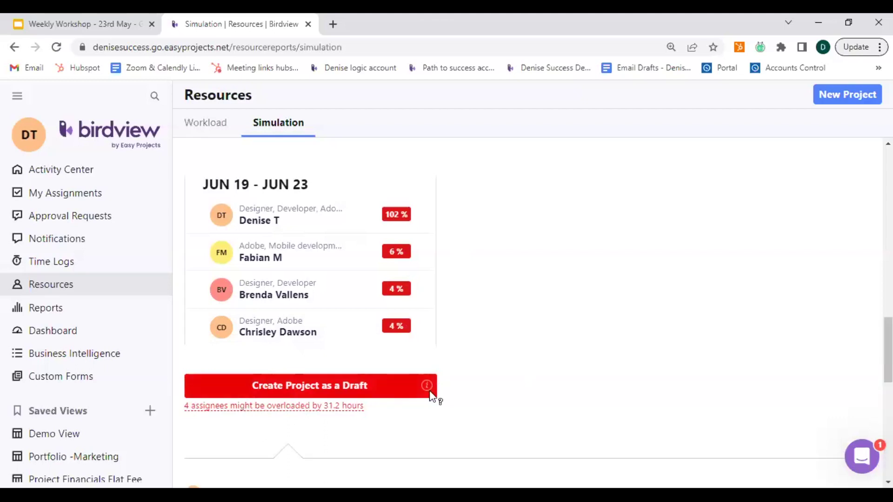
pyautogui.scroll(-2, 462, 393)
pyautogui.scroll(-4, 464, 393)
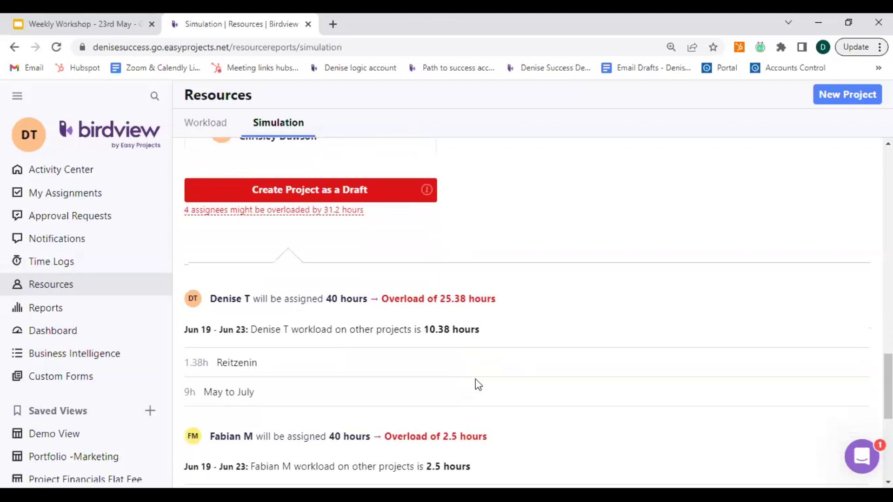
pyautogui.scroll(-2, 479, 391)
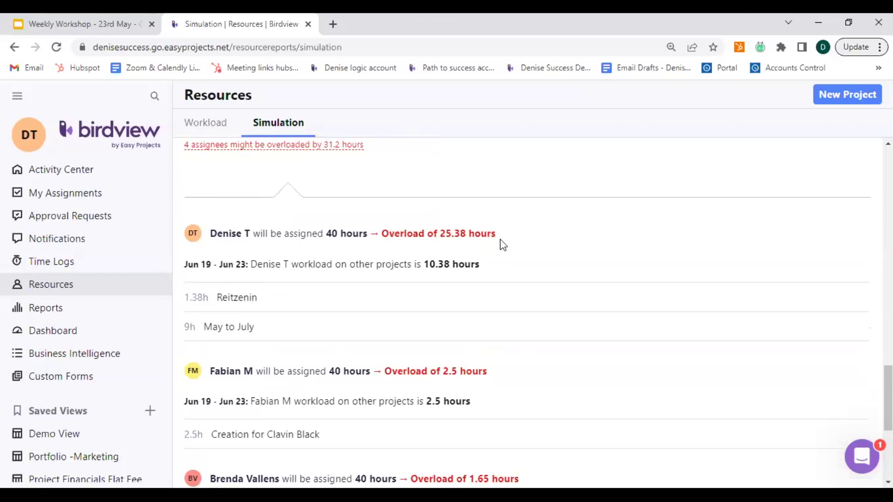
pyautogui.click(449, 243)
pyautogui.click(230, 312)
pyautogui.scroll(-3, 270, 318)
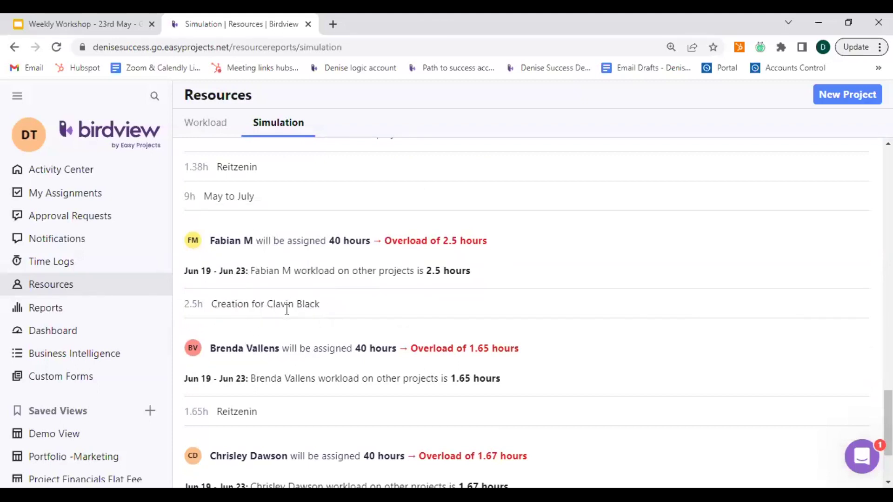
pyautogui.scroll(-3, 286, 310)
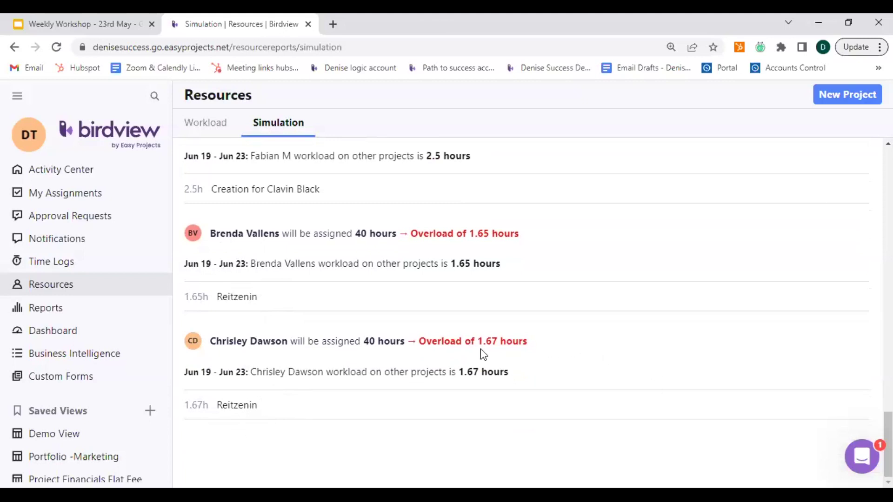
pyautogui.press('ctrl')
pyautogui.press('ctrl')
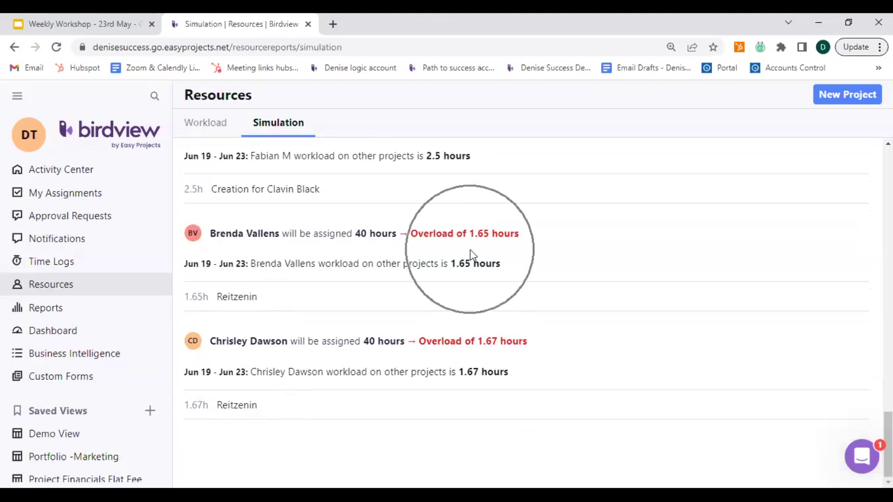
pyautogui.scroll(3, 470, 254)
pyautogui.press('ctrl')
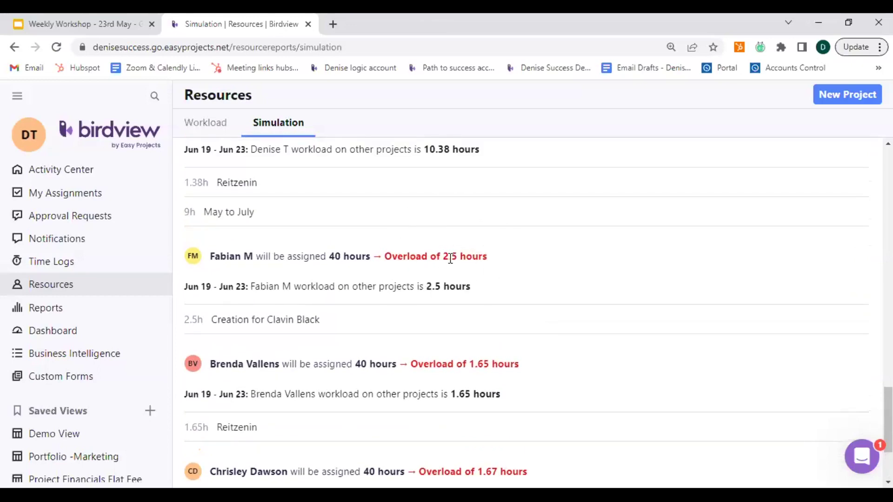
# Compare the overload details with the best matches for JUN 19 - JUN 23 and the project team's workload and skills
pyautogui.scroll(2, 462, 273)
pyautogui.press('ctrl')
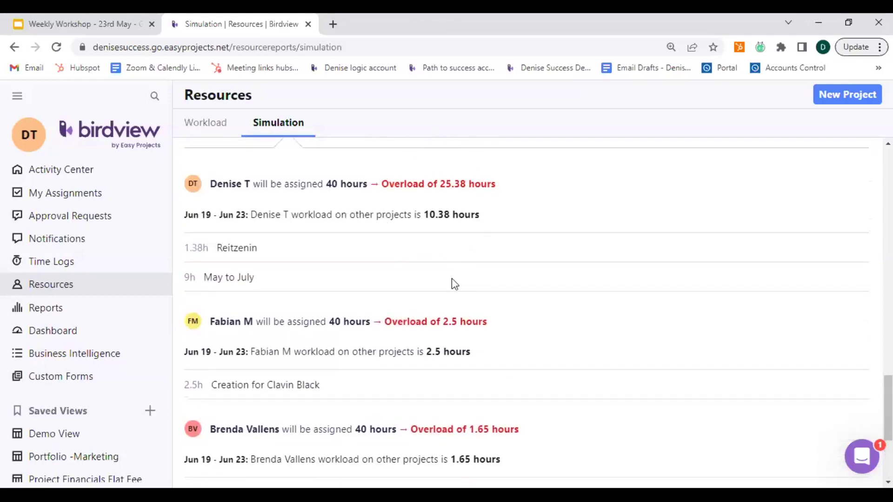
pyautogui.scroll(7, 456, 326)
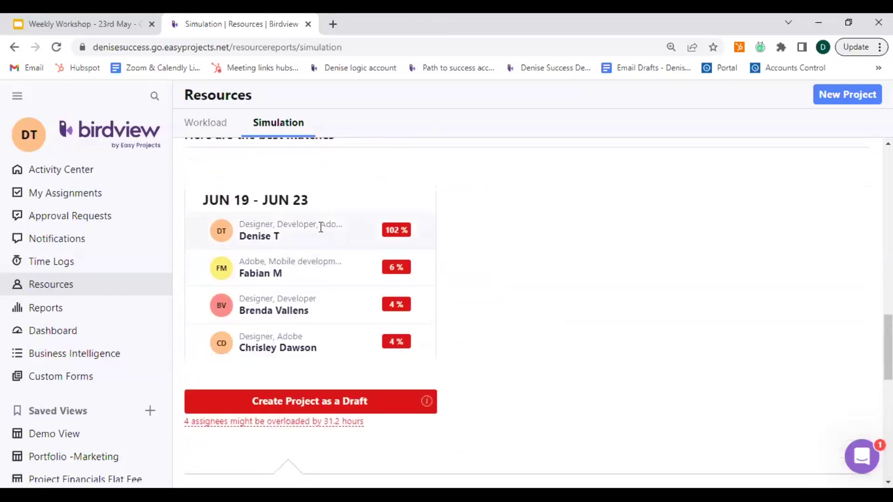
pyautogui.press('ctrl')
pyautogui.press('ctrl')
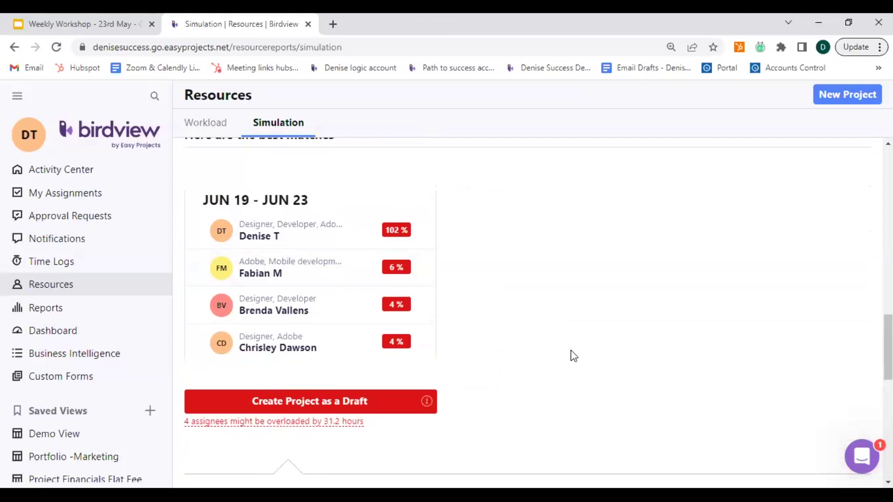
pyautogui.scroll(-1, 574, 355)
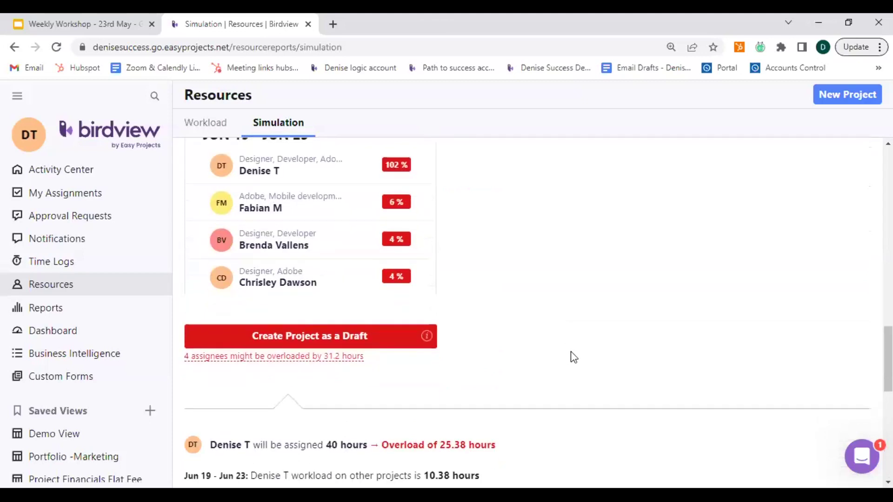
pyautogui.press('ctrl')
pyautogui.scroll(9, 523, 372)
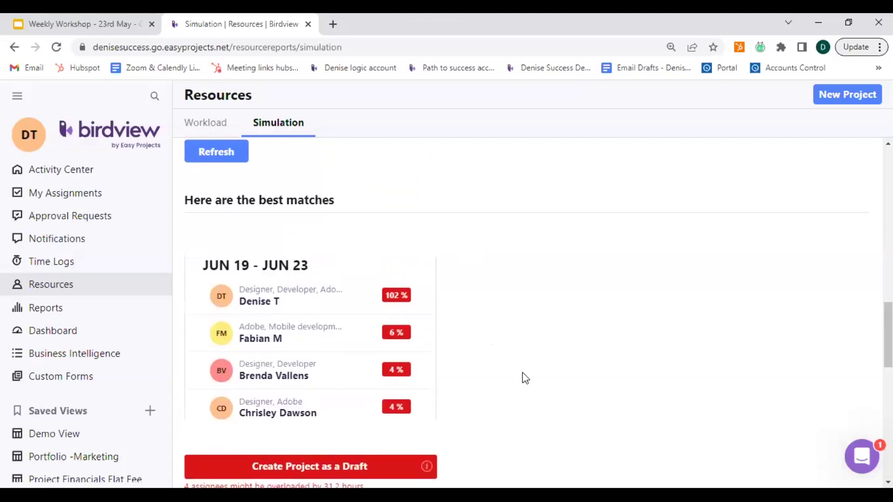
pyautogui.scroll(5, 548, 379)
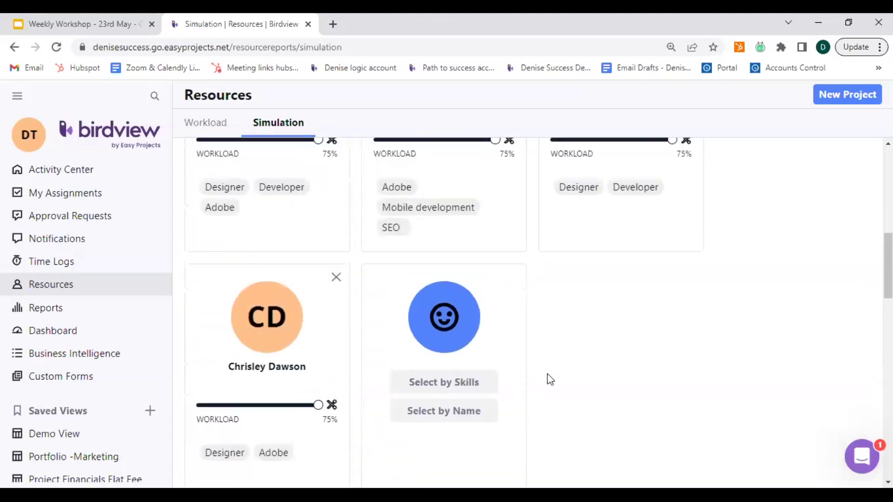
pyautogui.scroll(-1, 549, 380)
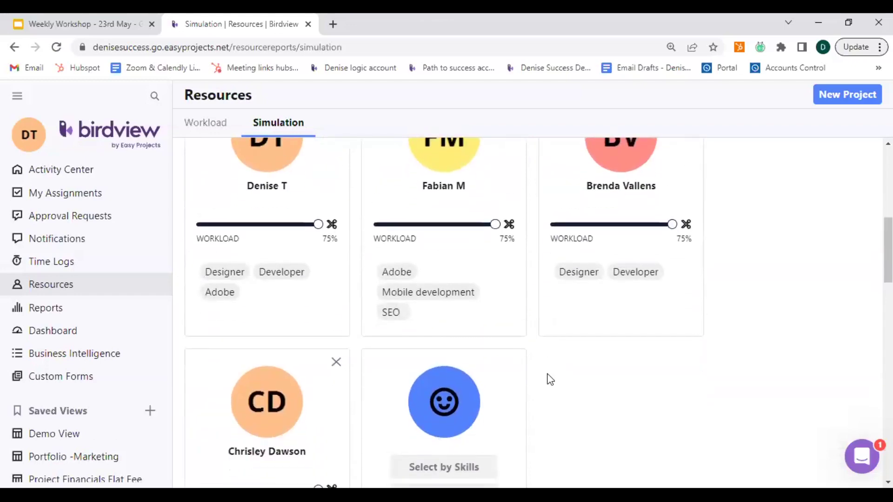
pyautogui.scroll(1, 549, 379)
pyautogui.scroll(-8, 543, 389)
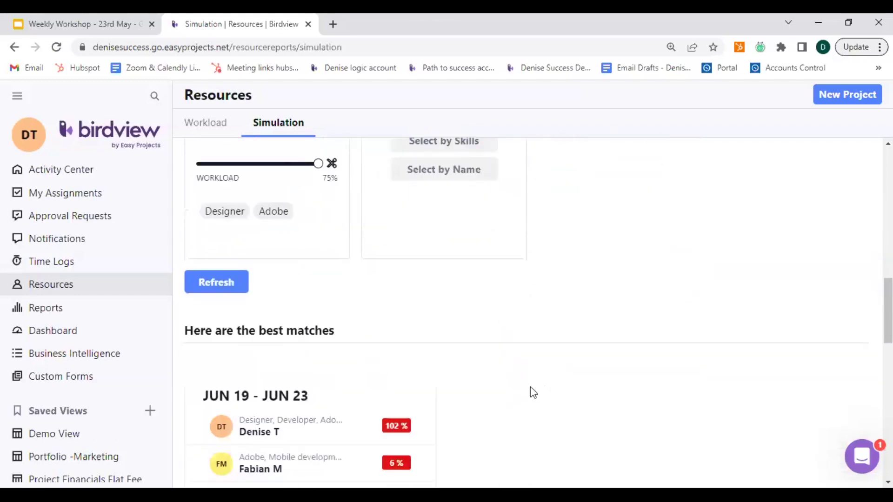
# Remove the most overloaded member, marked 102 %, from the project team
pyautogui.click(399, 428)
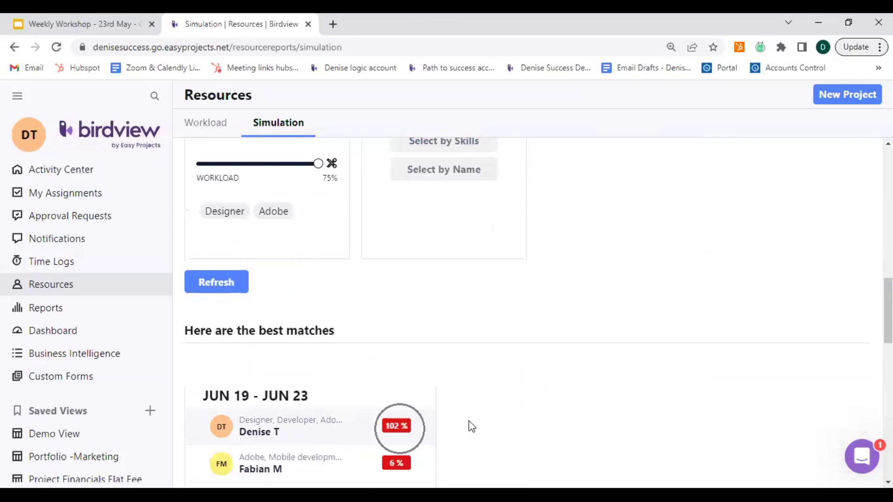
pyautogui.scroll(8, 471, 426)
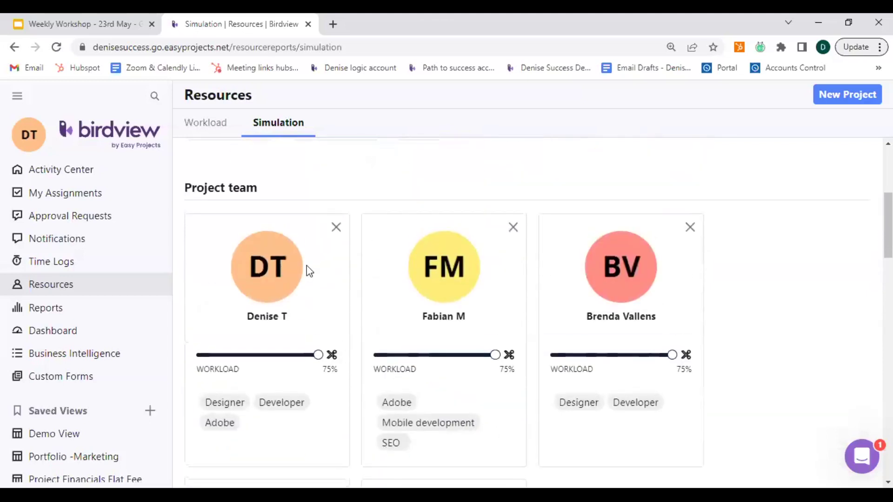
pyautogui.click(336, 228)
# Set the workloads of the three remaining team members to 40%, 55% and 60%, in the order of their cards
pyautogui.scroll(-1, 361, 284)
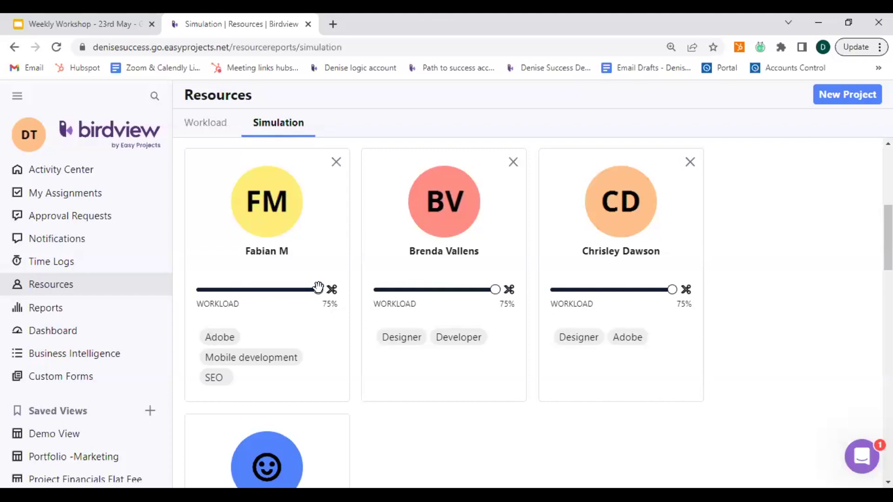
pyautogui.moveTo(318, 288); pyautogui.dragTo(256, 289)
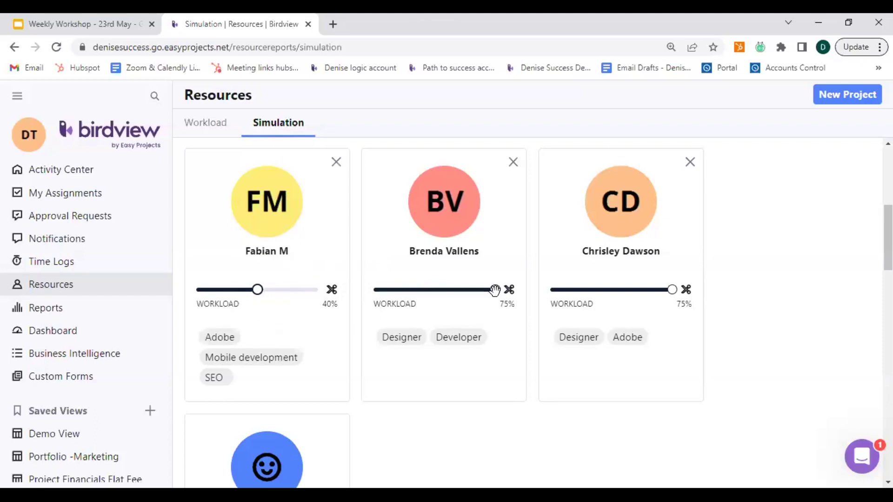
pyautogui.moveTo(493, 291); pyautogui.dragTo(460, 290)
pyautogui.moveTo(671, 290); pyautogui.dragTo(645, 290)
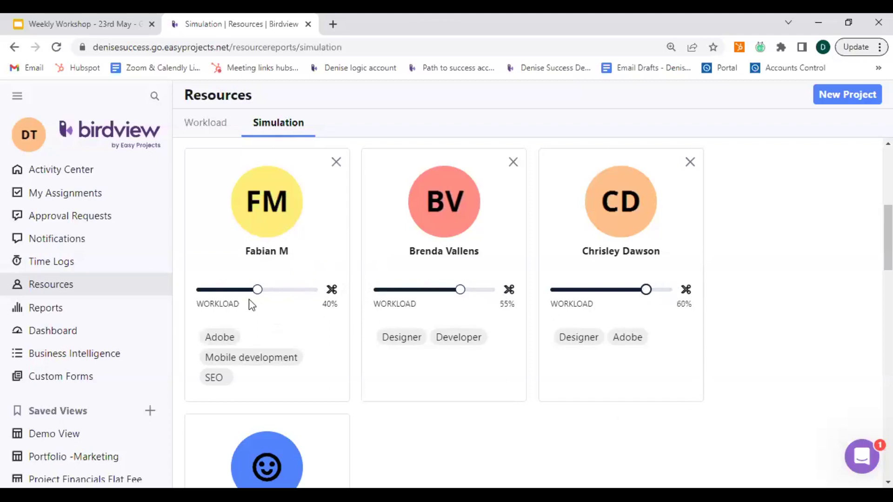
# Refresh the best matches for the reduced team and check the members for signs of overload
pyautogui.scroll(-4, 352, 405)
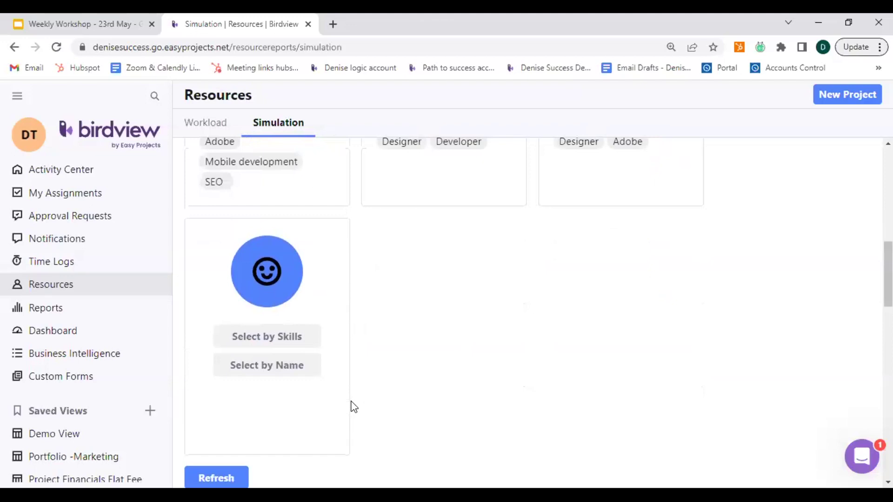
pyautogui.scroll(-1, 352, 403)
pyautogui.click(207, 412)
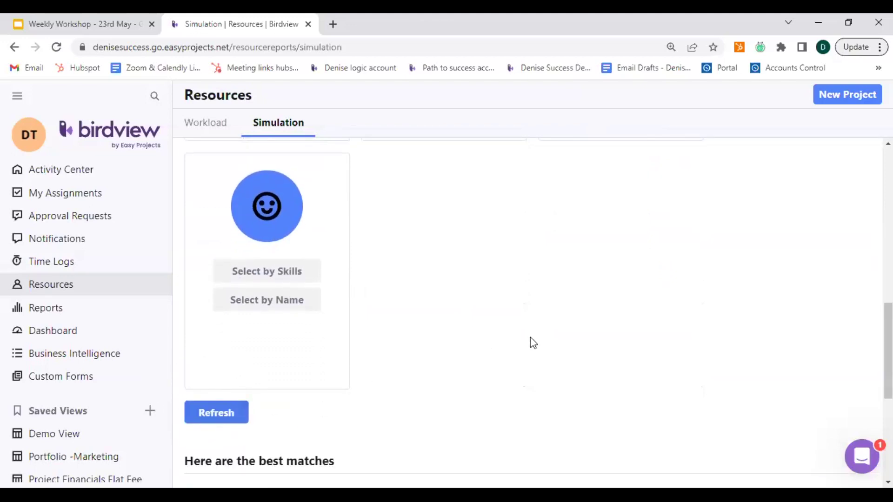
pyautogui.scroll(-4, 424, 339)
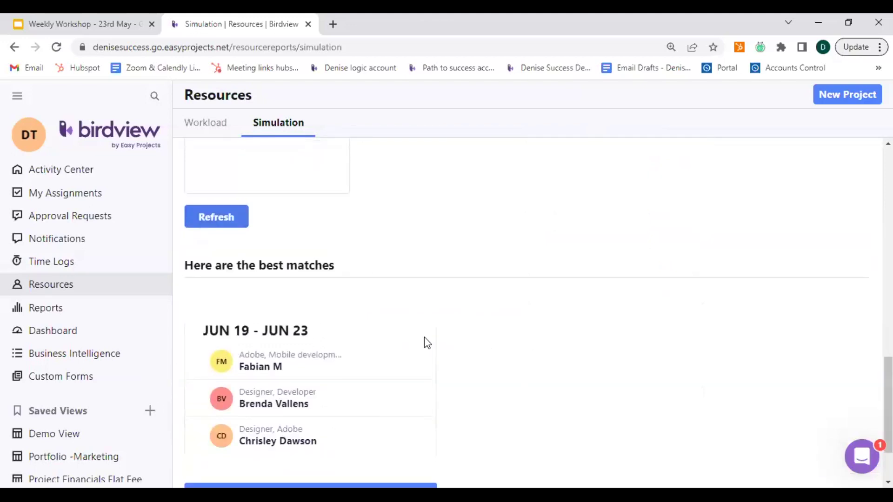
pyautogui.scroll(-2, 427, 343)
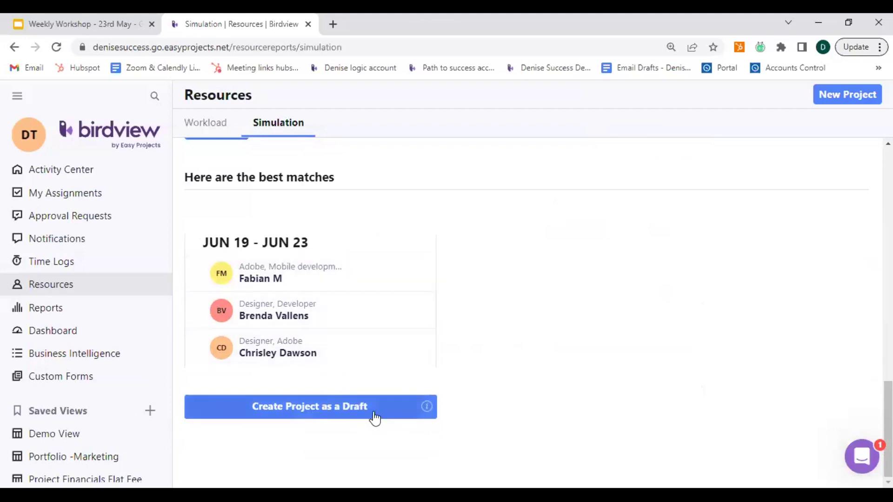
# Review the option to create the project as a draft, along with the team's workload percentages and skills
pyautogui.click(325, 412)
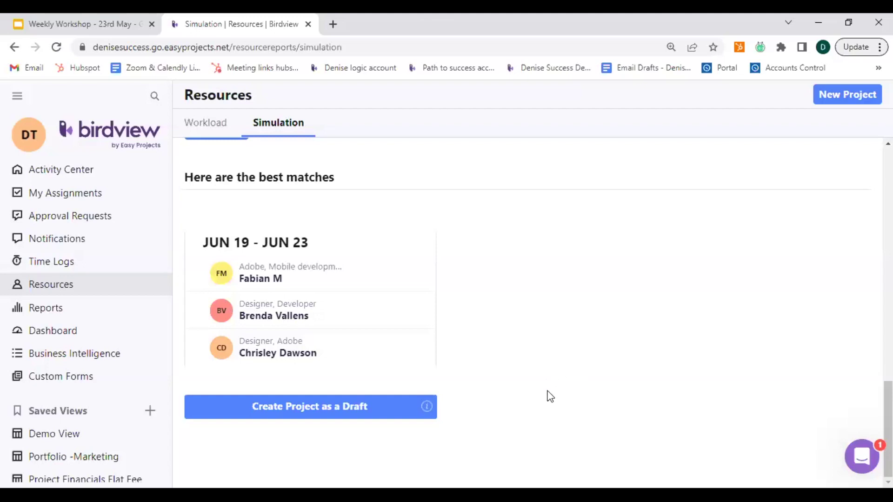
pyautogui.click(328, 407)
pyautogui.scroll(6, 509, 399)
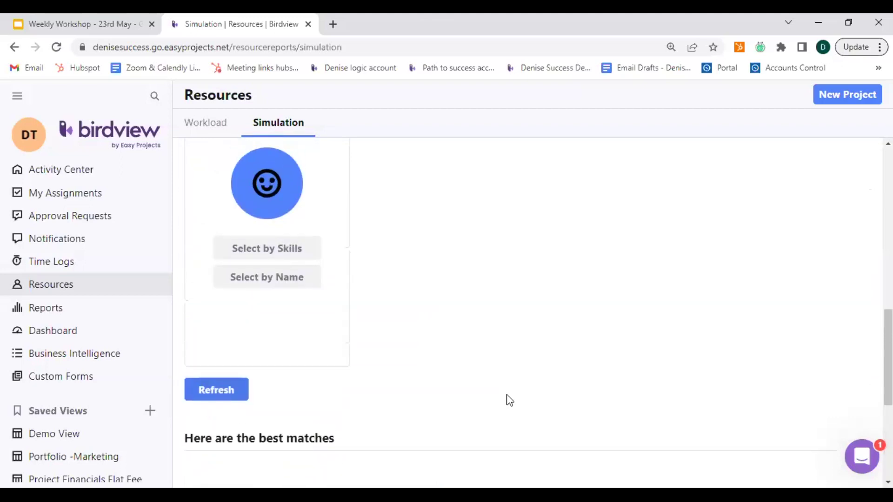
pyautogui.scroll(5, 509, 399)
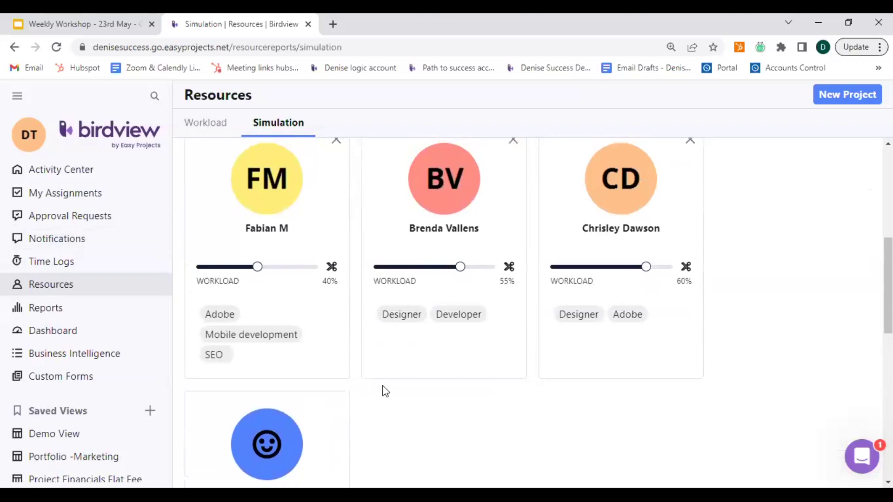
pyautogui.scroll(1, 481, 414)
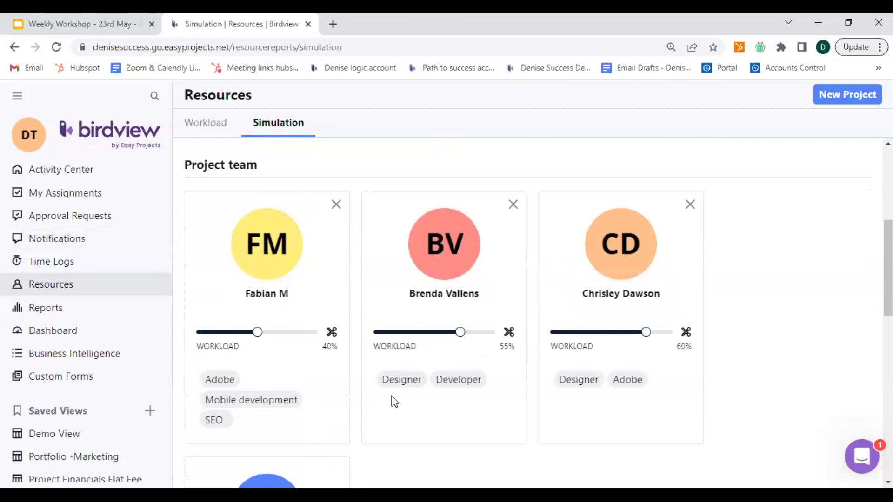
pyautogui.scroll(-2, 395, 402)
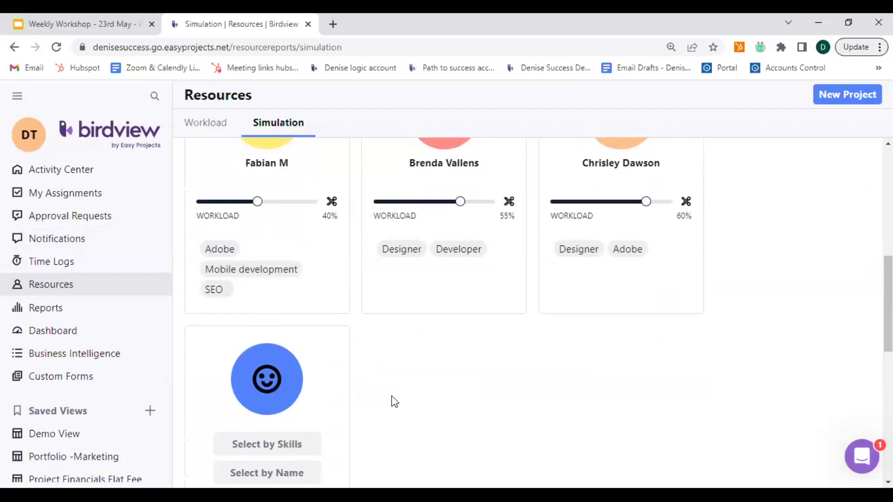
pyautogui.scroll(-1, 394, 403)
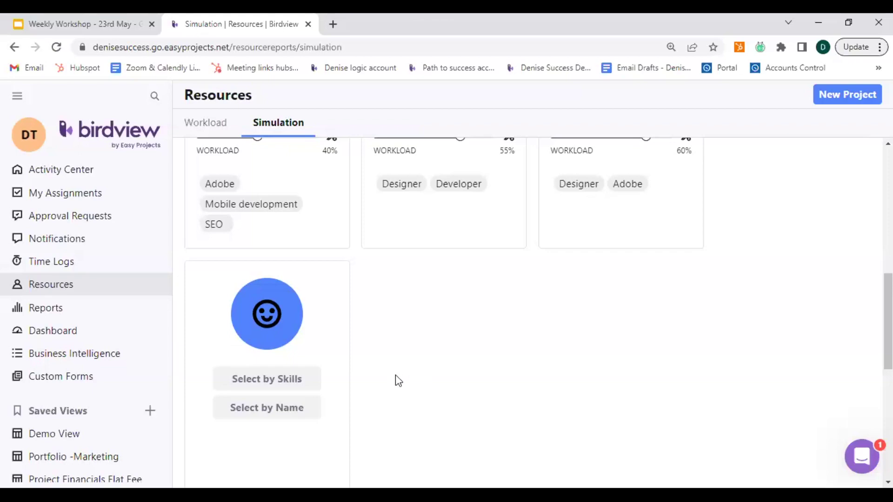
# Set the project dates from 06/26/2023 to 06/30/2023
pyautogui.scroll(6, 361, 396)
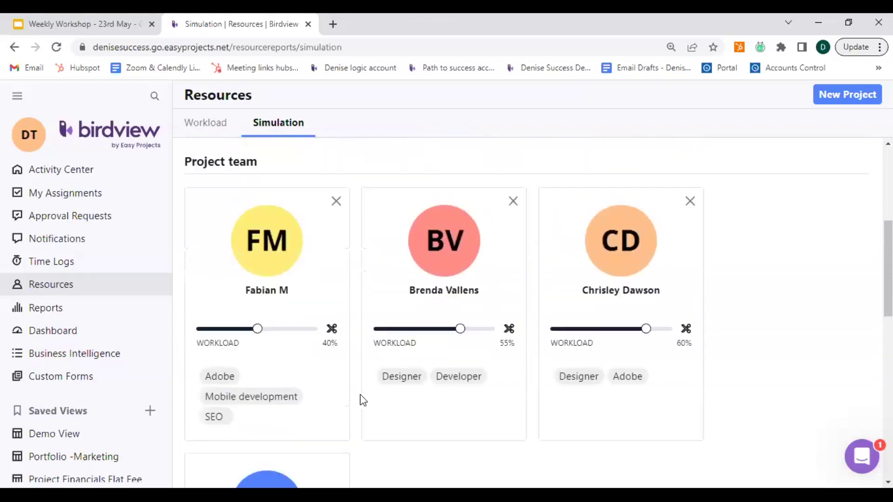
pyautogui.scroll(1, 363, 400)
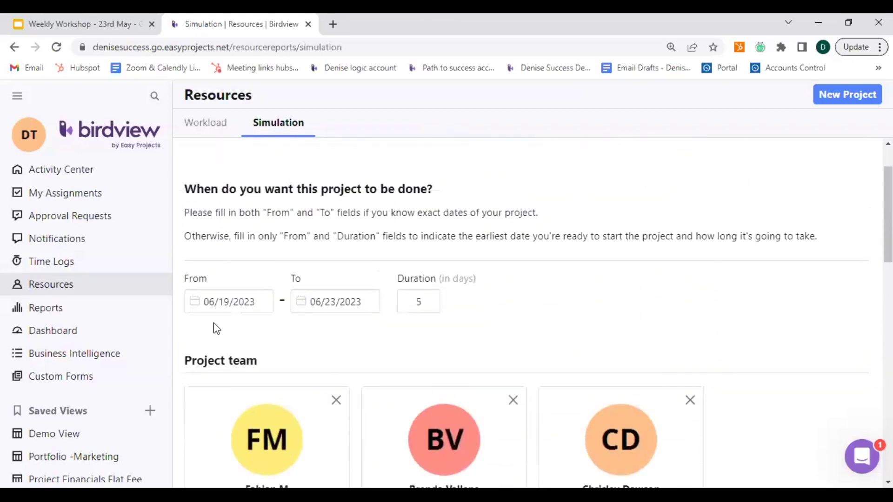
pyautogui.click(241, 306)
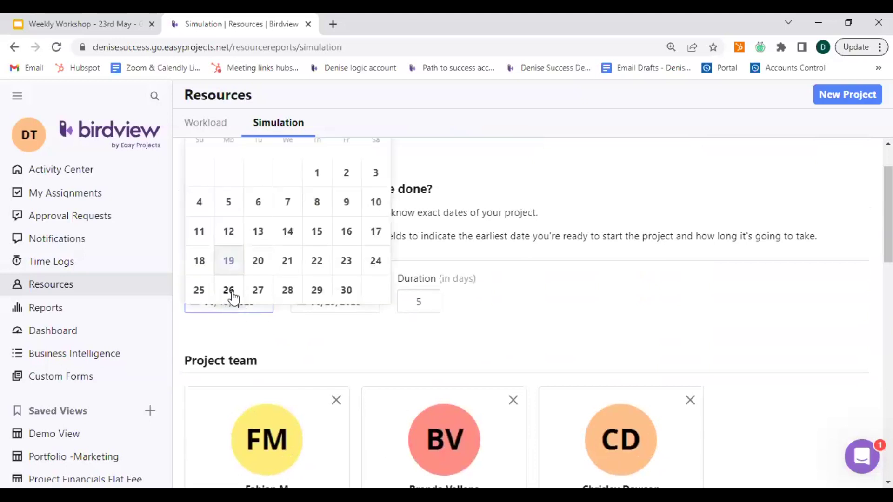
pyautogui.click(230, 291)
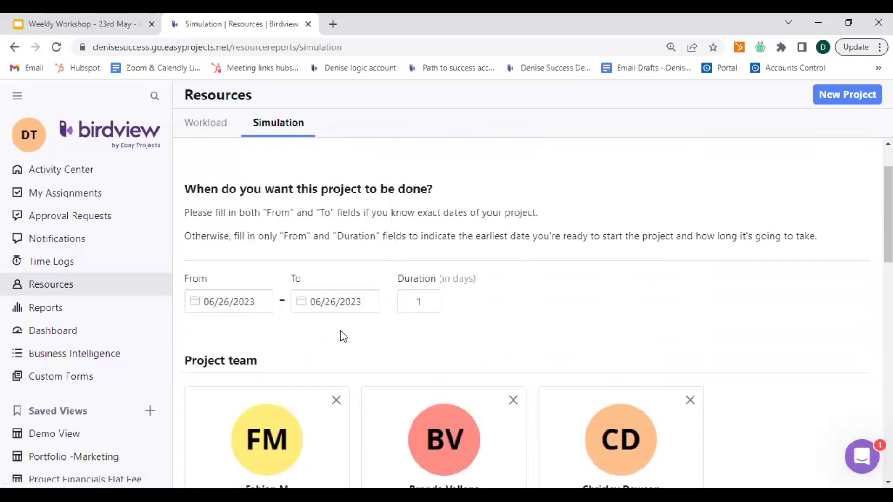
pyautogui.click(341, 302)
pyautogui.click(453, 291)
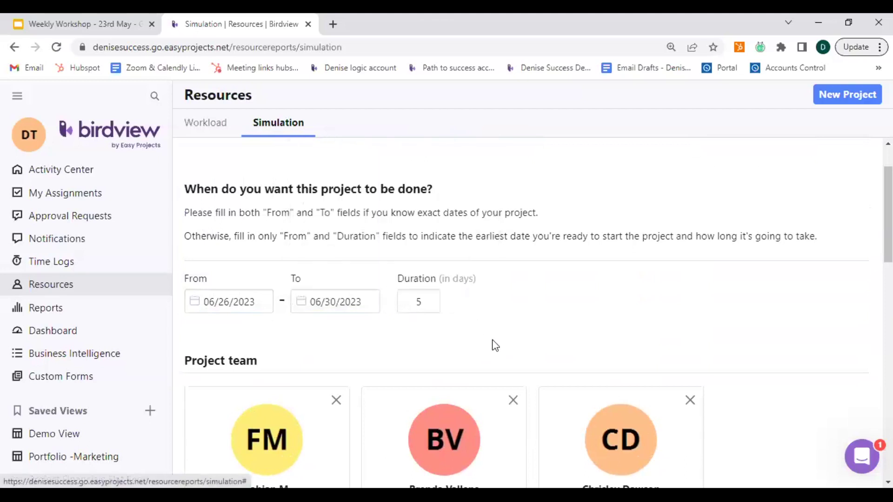
# Remove all three remaining members from the project team
pyautogui.scroll(-3, 495, 341)
pyautogui.scroll(-2, 497, 342)
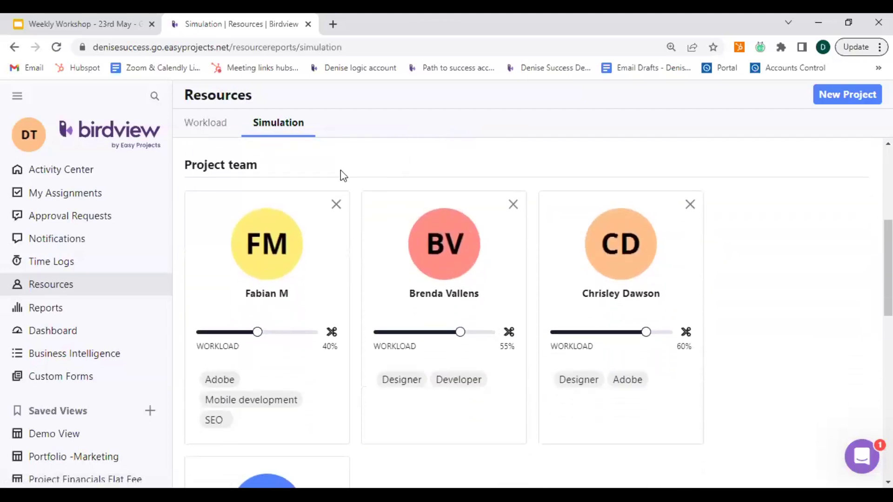
pyautogui.click(336, 204)
pyautogui.click(335, 204)
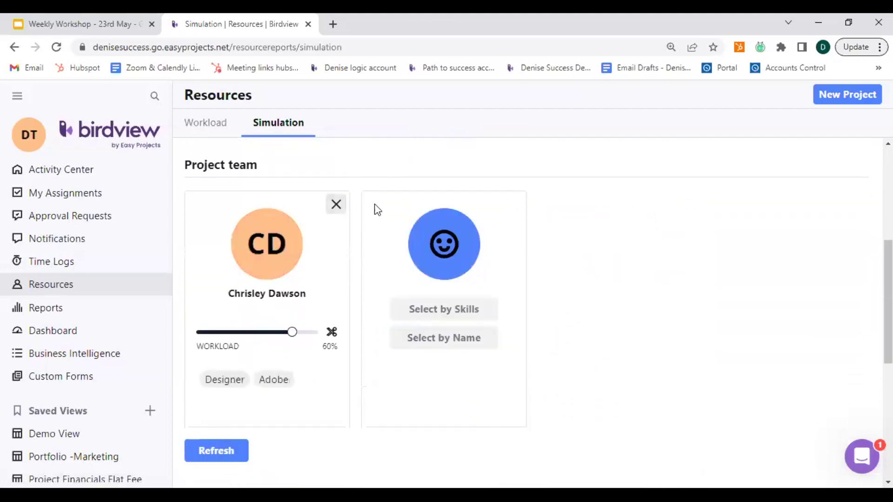
pyautogui.click(335, 204)
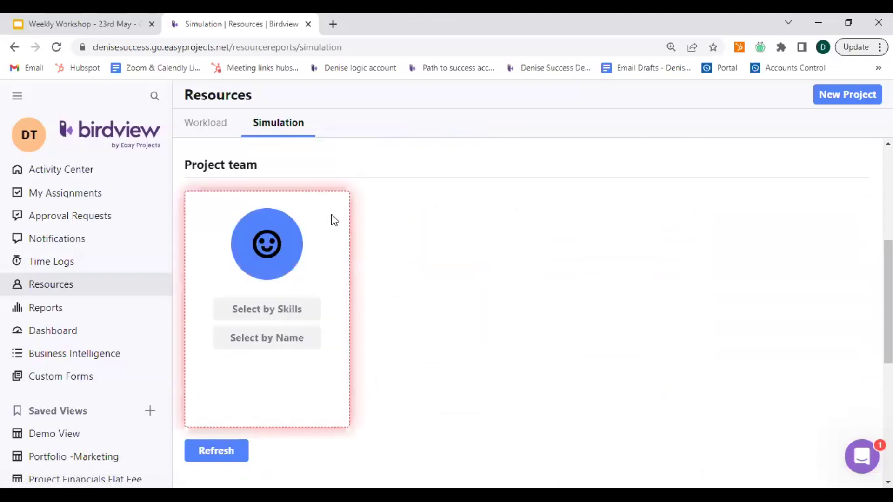
# Add a project team member selected by the skill Python instead of by name
pyautogui.click(288, 315)
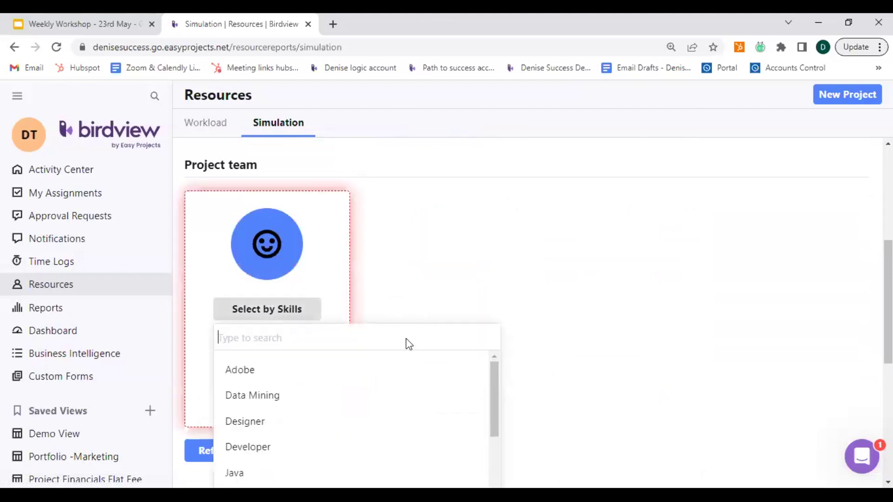
pyautogui.scroll(-3, 376, 386)
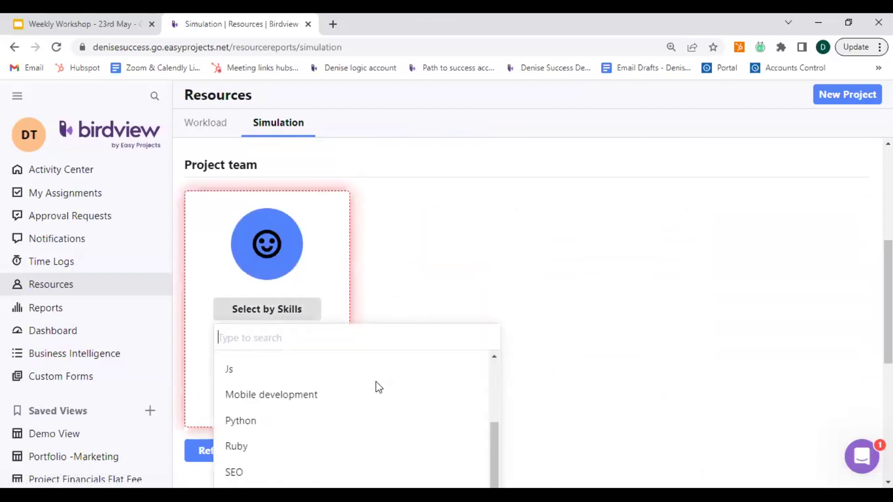
pyautogui.click(238, 420)
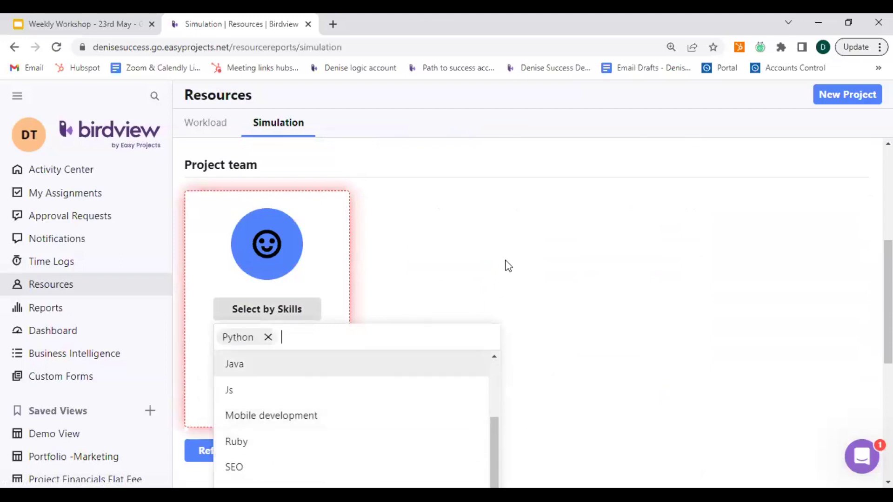
pyautogui.click(515, 253)
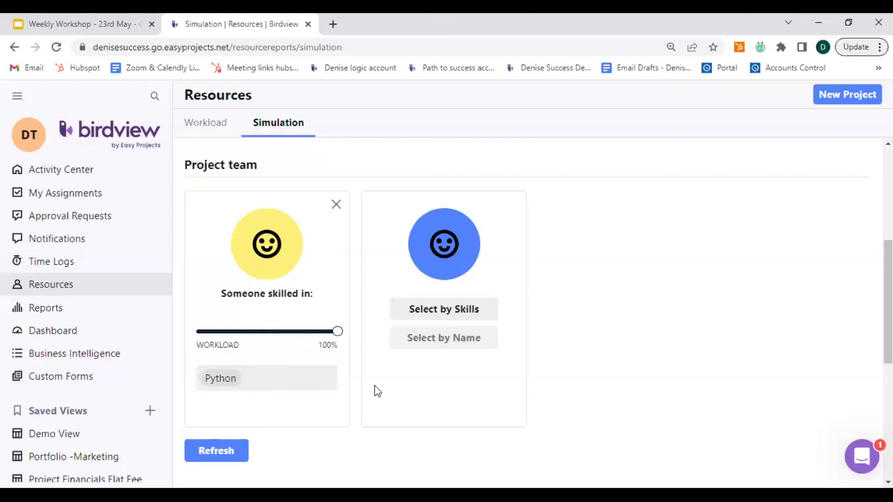
# Refresh the simulation's best matches for the Python skill and expand the overload details of the first suggested assignee
pyautogui.click(216, 453)
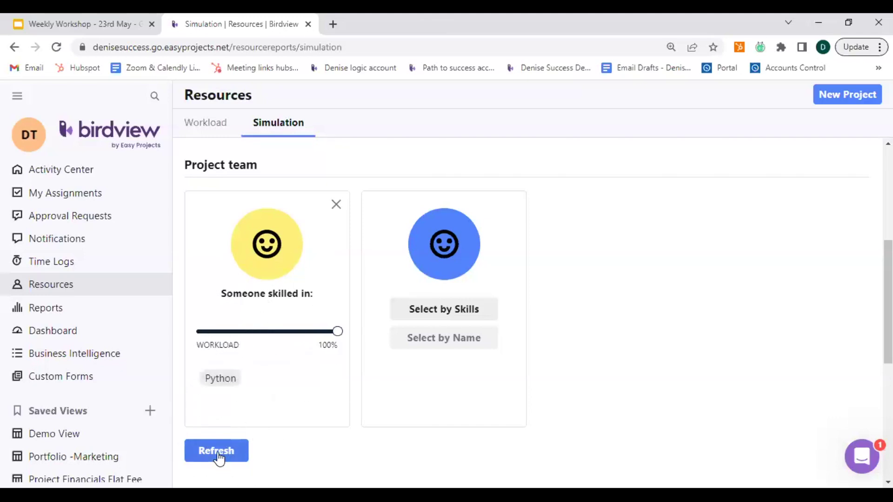
pyautogui.scroll(-5, 493, 388)
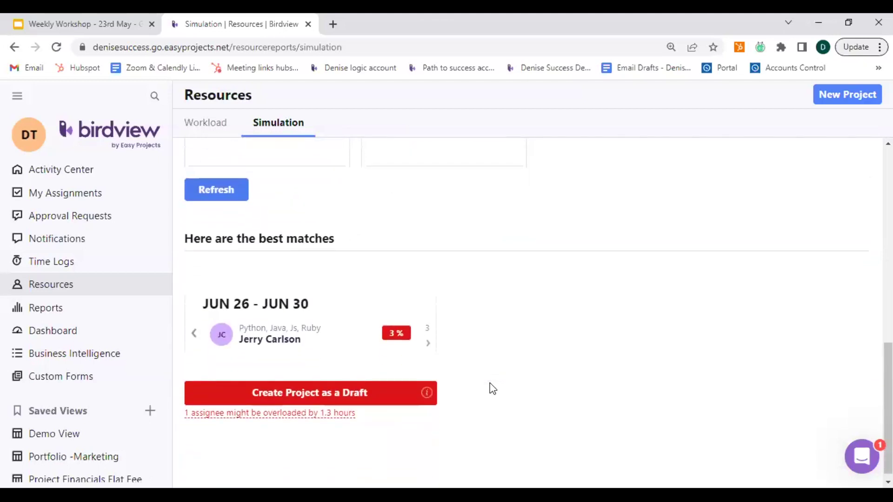
pyautogui.click(428, 345)
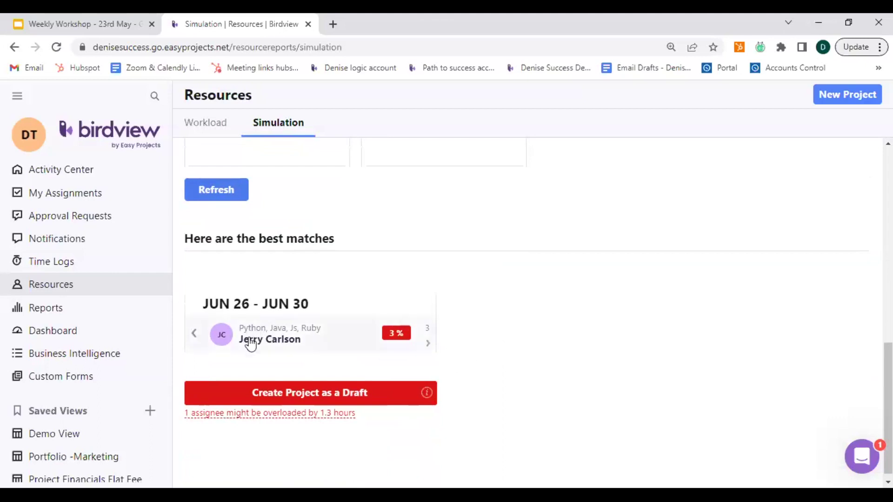
pyautogui.click(288, 345)
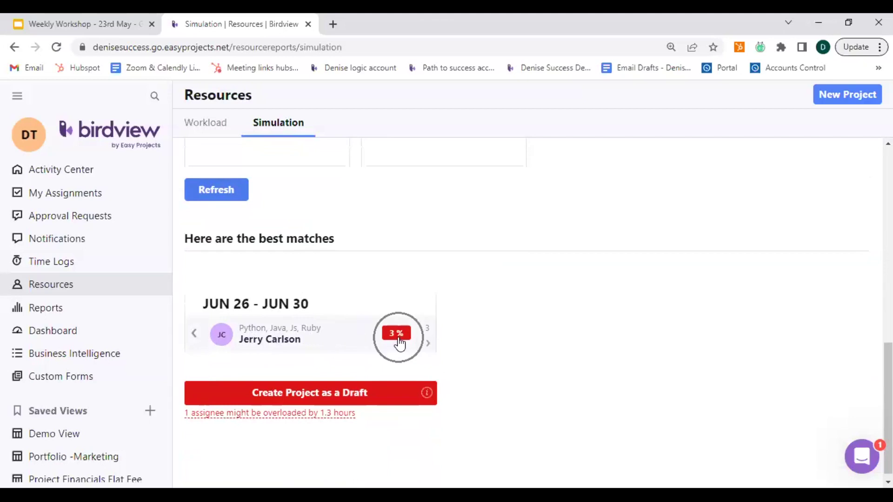
pyautogui.click(285, 420)
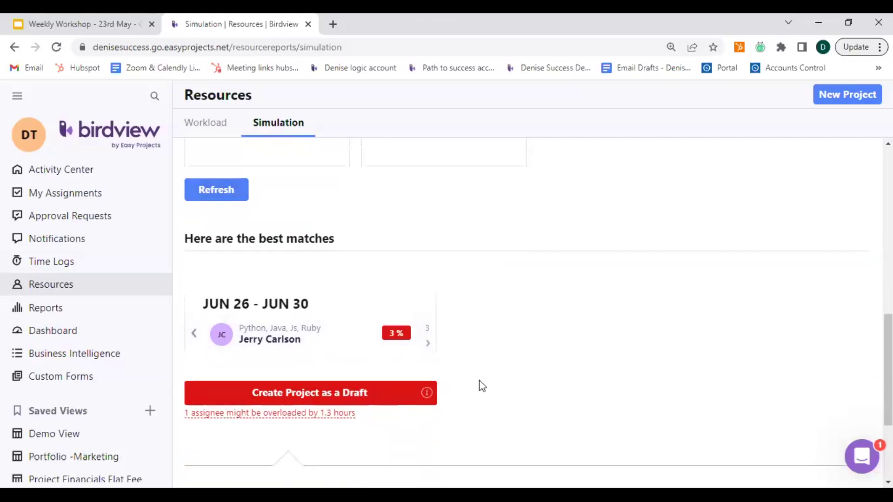
pyautogui.scroll(-3, 484, 375)
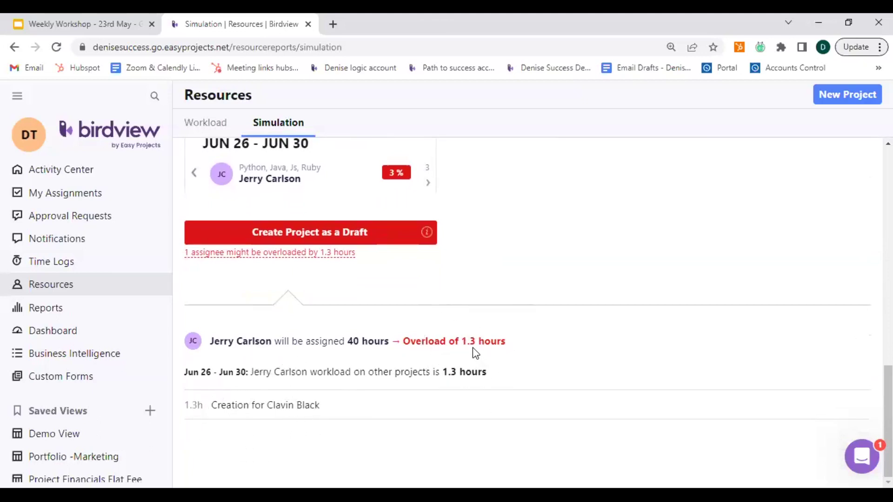
pyautogui.scroll(2, 535, 362)
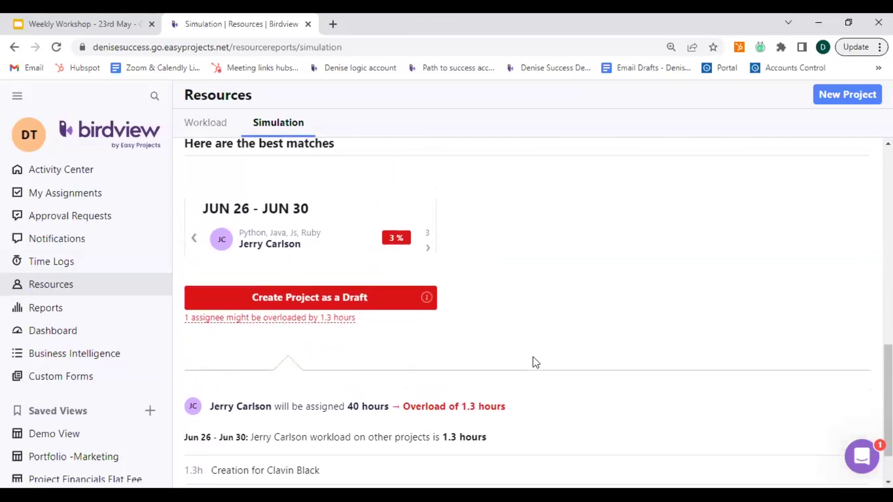
# Switch to the second suggested assignee and examine the overload percentage, its reason and the workload on other projects
pyautogui.click(429, 249)
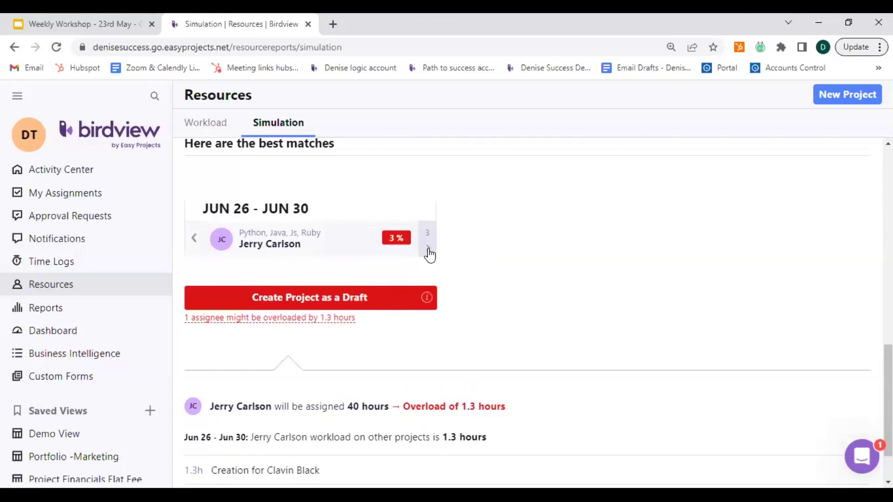
pyautogui.click(267, 247)
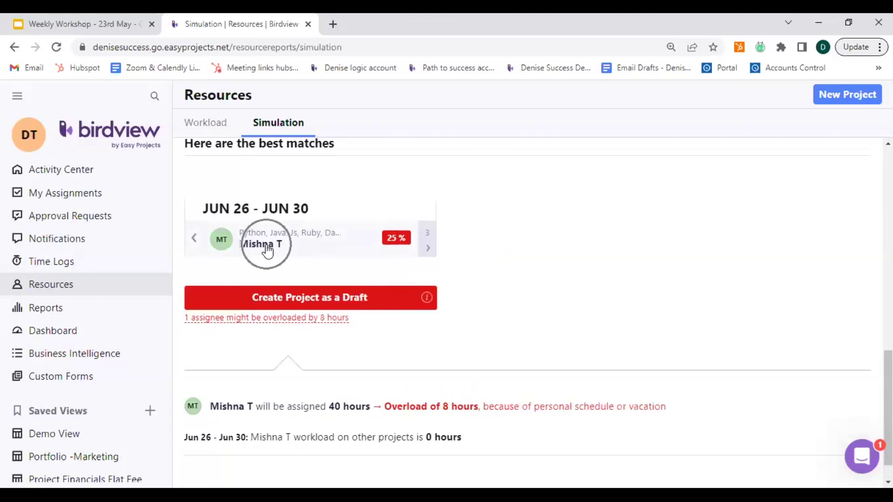
pyautogui.click(397, 247)
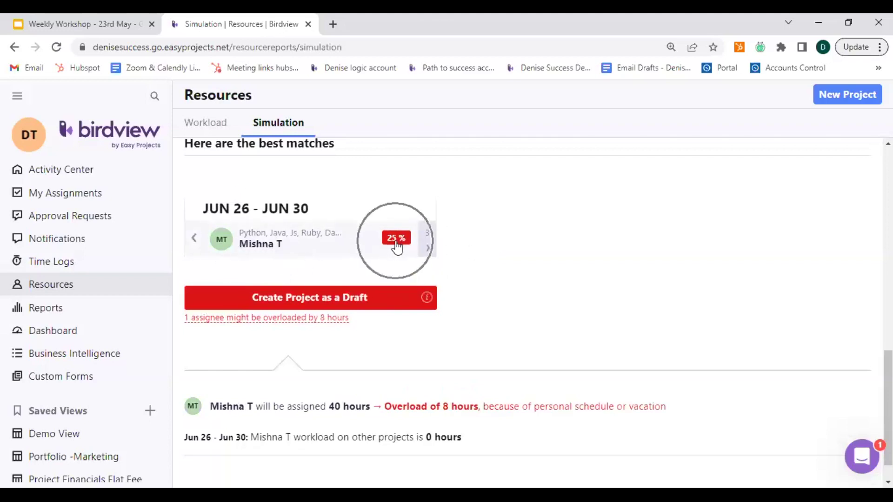
pyautogui.scroll(-1, 392, 318)
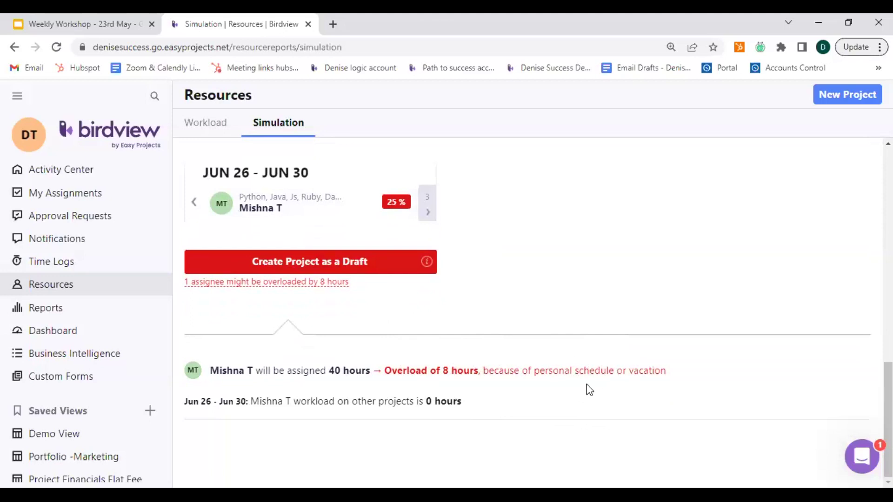
pyautogui.click(418, 405)
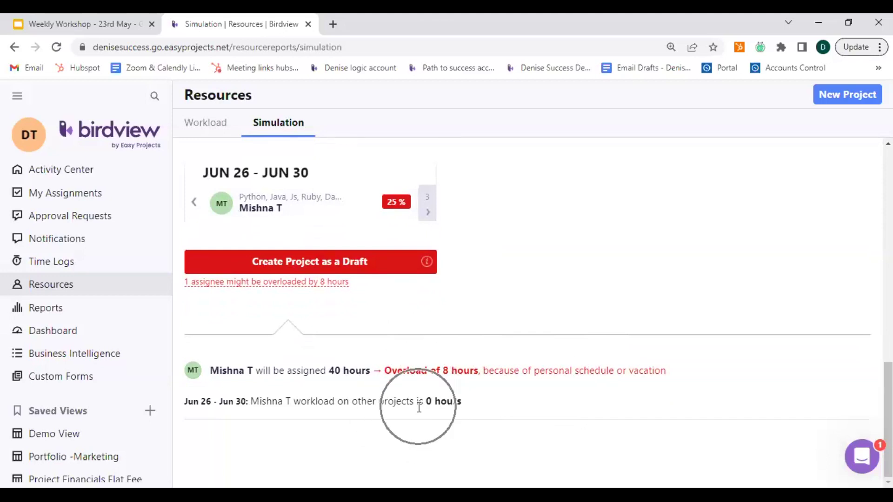
pyautogui.click(583, 385)
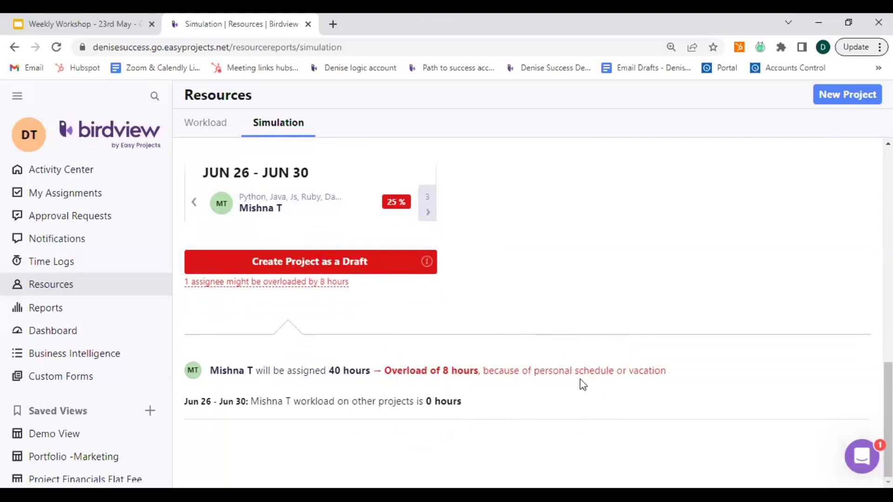
# Examine the third suggested assignee's overload and the project causing it, and return to the first suggestion
pyautogui.click(427, 213)
pyautogui.click(288, 213)
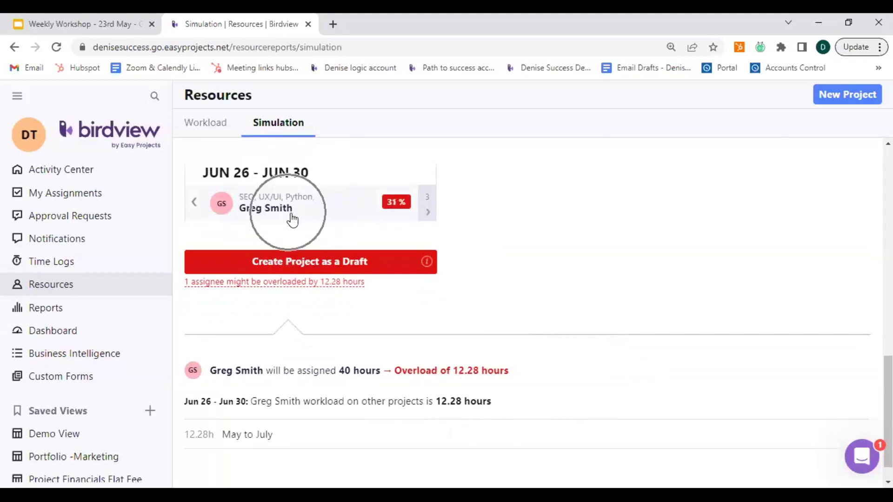
pyautogui.click(397, 209)
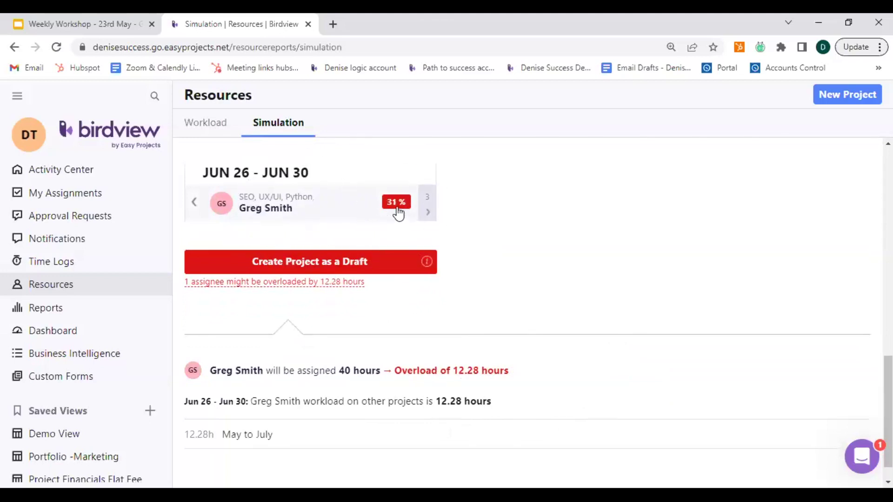
pyautogui.click(471, 379)
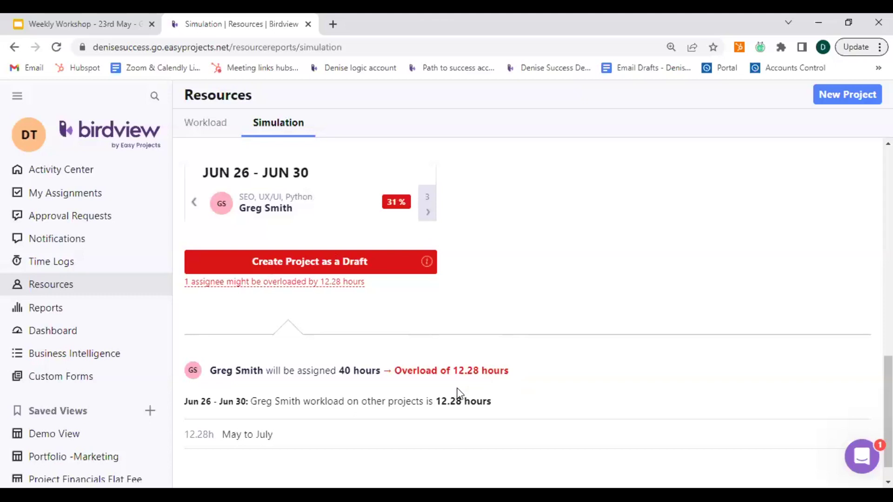
pyautogui.click(255, 440)
pyautogui.click(195, 203)
pyautogui.click(195, 203)
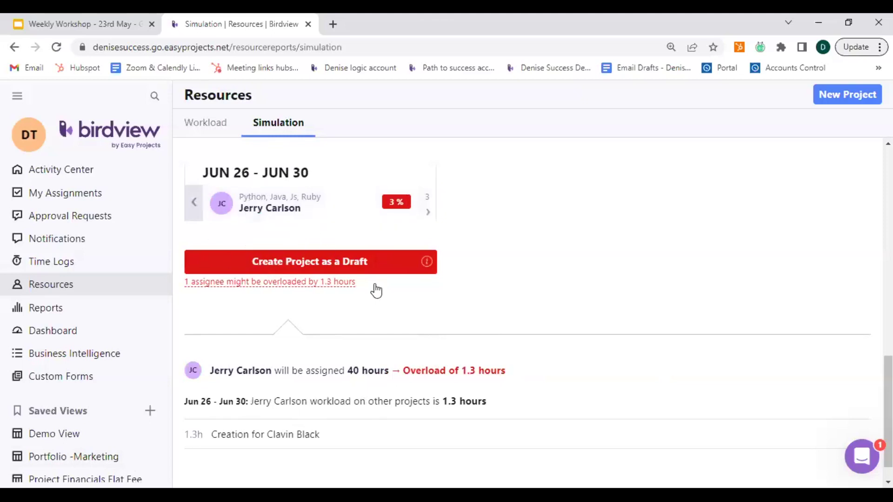
# Lower the Python-skilled team member's workload to 60% and refresh the best matches
pyautogui.scroll(1, 466, 313)
pyautogui.scroll(6, 466, 313)
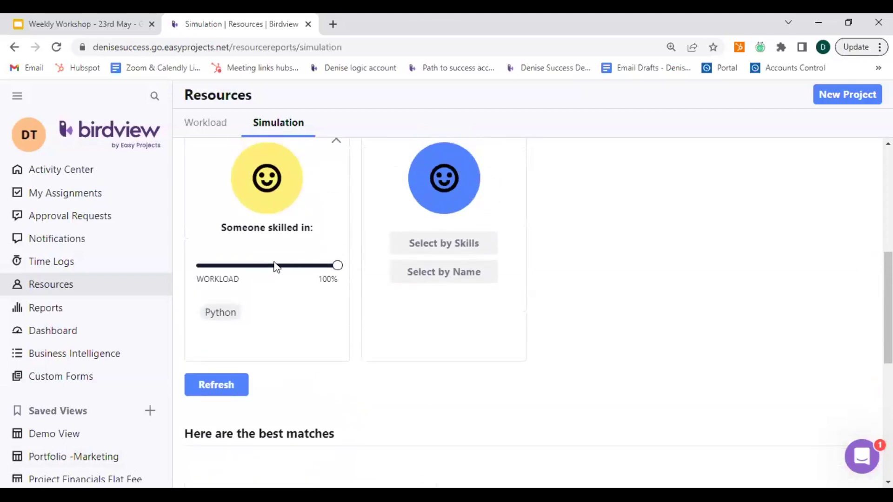
pyautogui.click(278, 266)
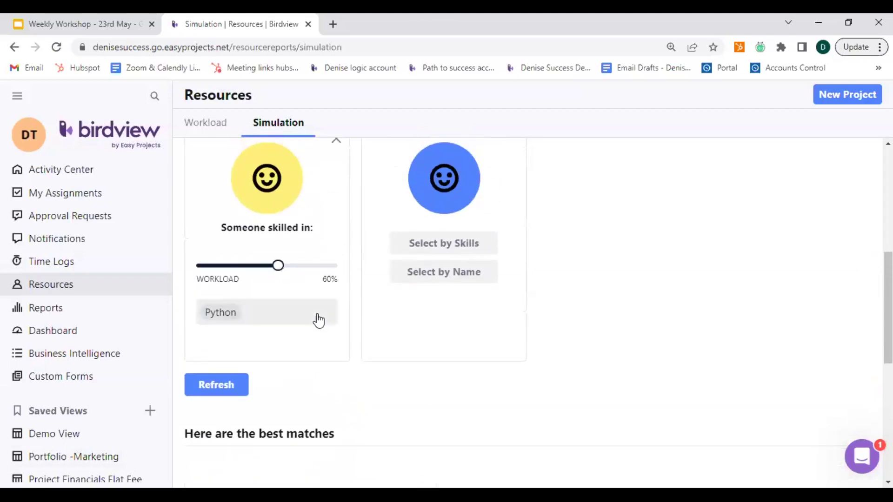
pyautogui.scroll(-5, 317, 319)
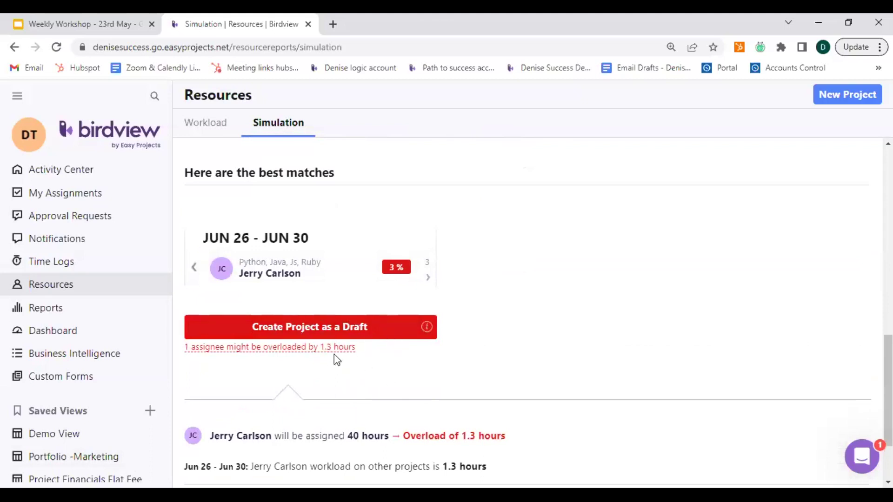
pyautogui.scroll(4, 461, 379)
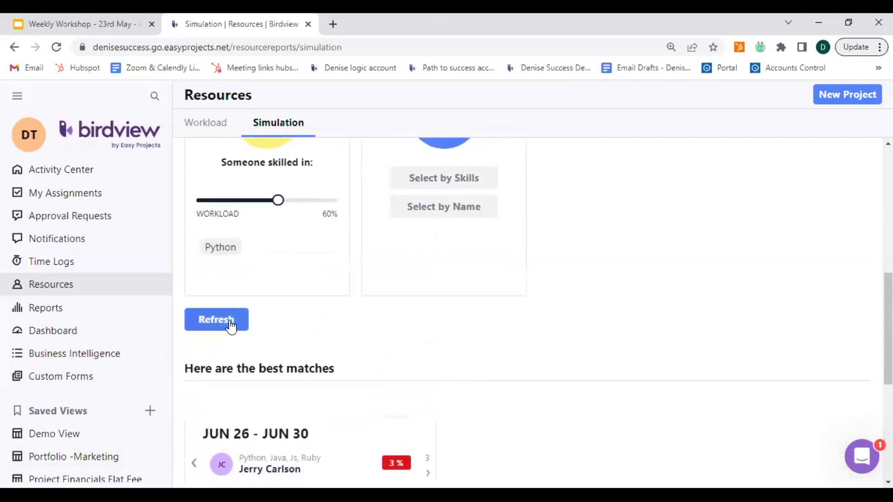
pyautogui.click(231, 326)
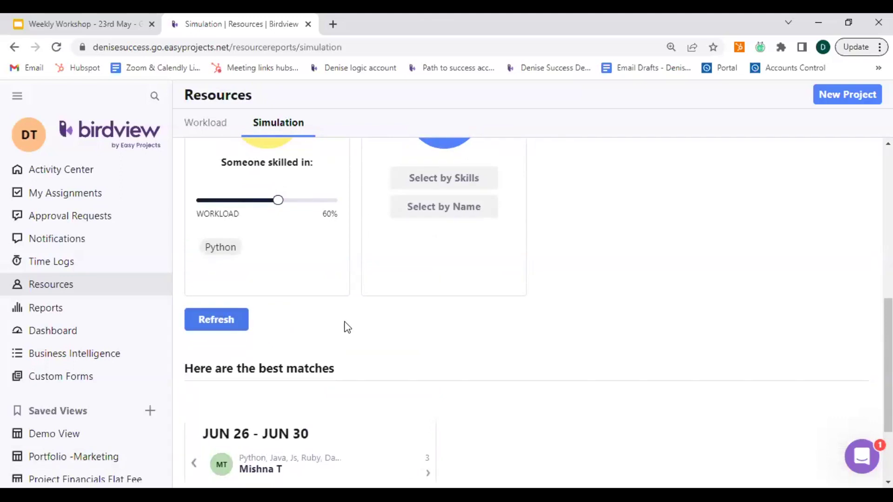
# Browse the suggested assignees for the 60% workload and check each one for overload
pyautogui.scroll(-3, 347, 327)
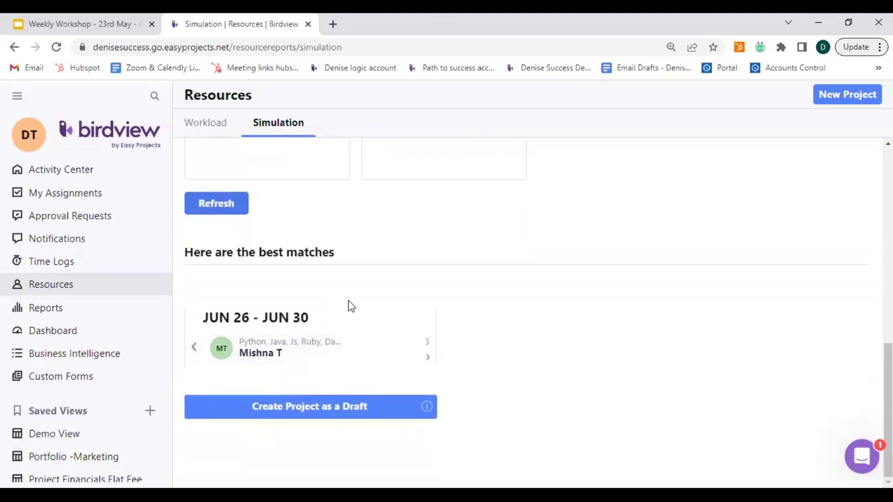
pyautogui.scroll(3, 349, 305)
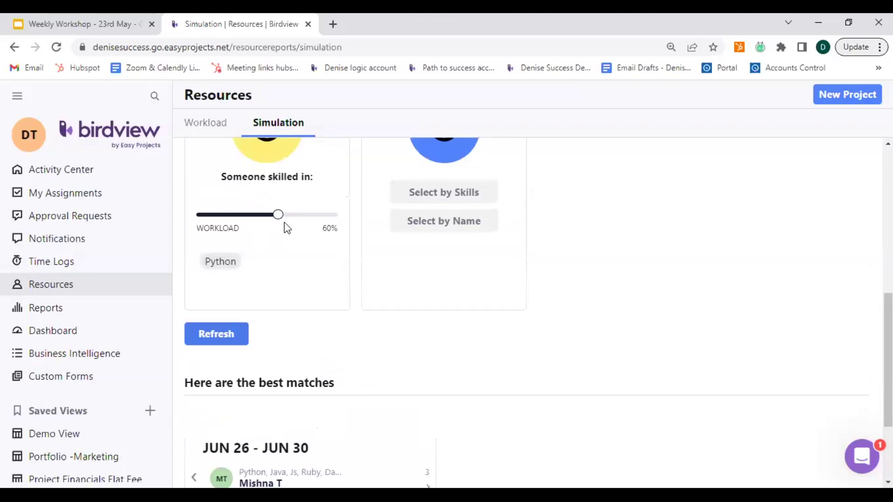
pyautogui.scroll(3, 295, 274)
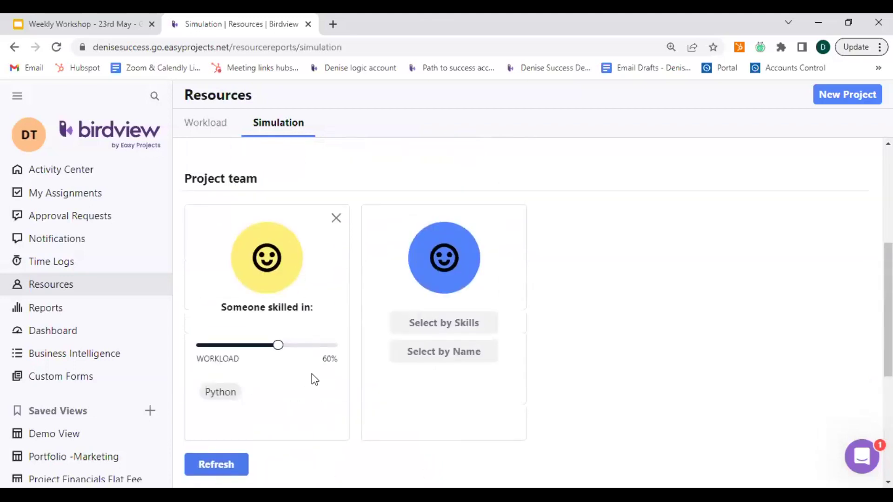
pyautogui.scroll(-6, 312, 373)
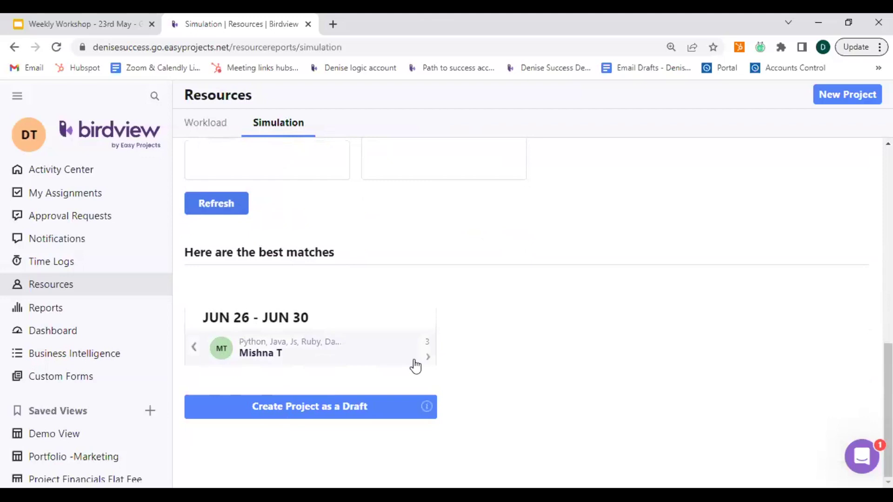
pyautogui.click(427, 359)
pyautogui.click(305, 359)
pyautogui.click(427, 357)
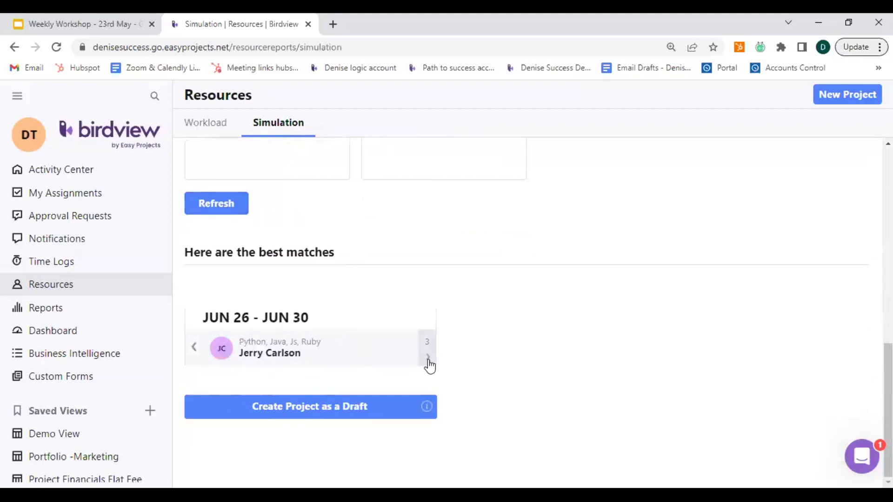
pyautogui.click(250, 362)
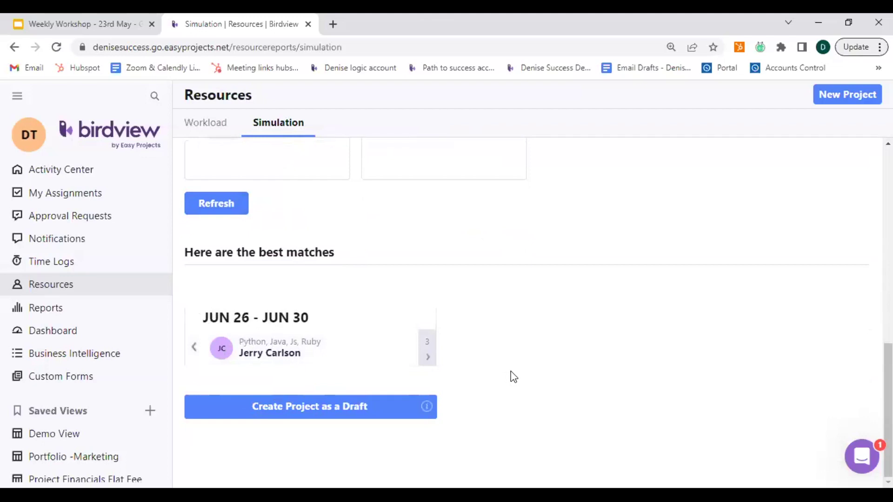
# Review the simulation's project dates, team requirements and best matches, including the option to create the project as a draft
pyautogui.scroll(5, 511, 376)
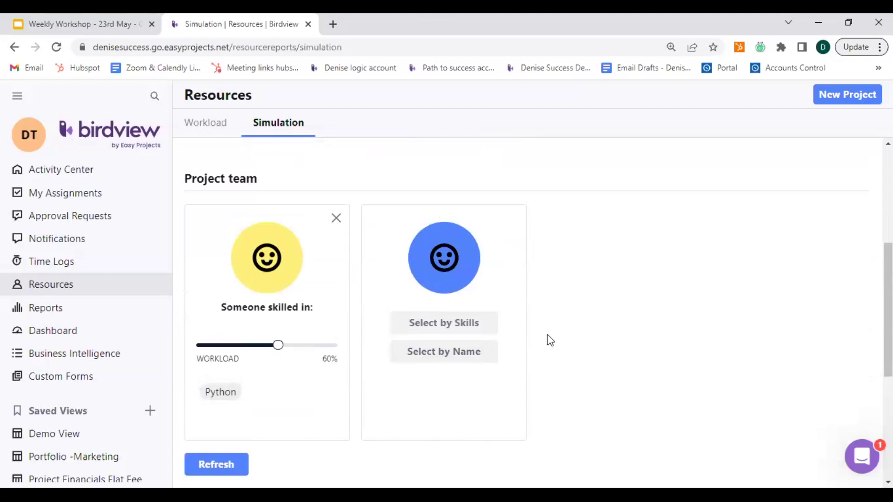
pyautogui.scroll(2, 562, 326)
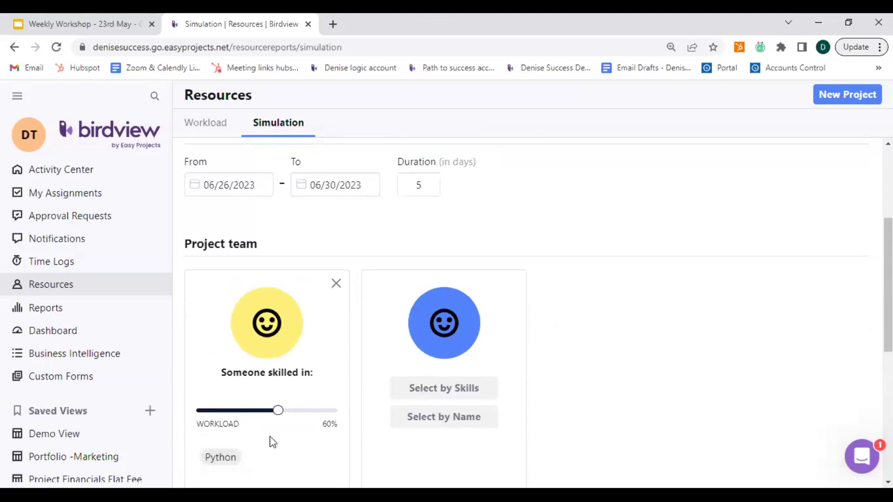
pyautogui.scroll(4, 586, 329)
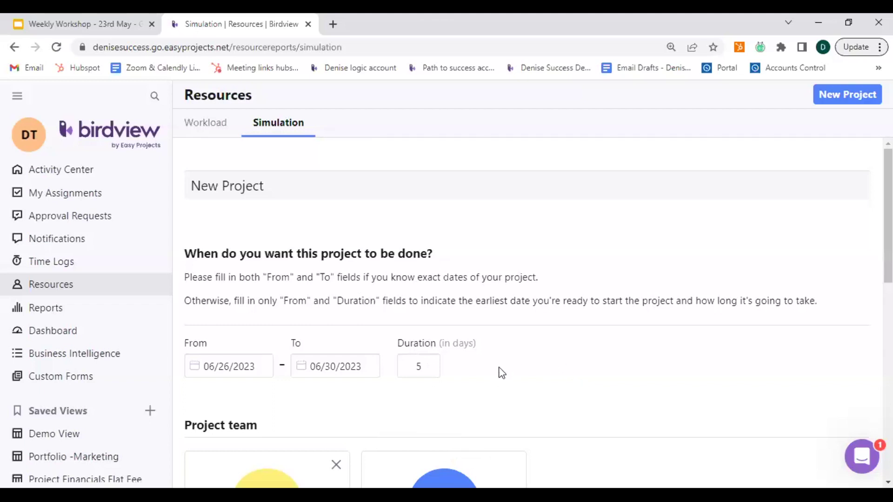
pyautogui.scroll(-10, 502, 373)
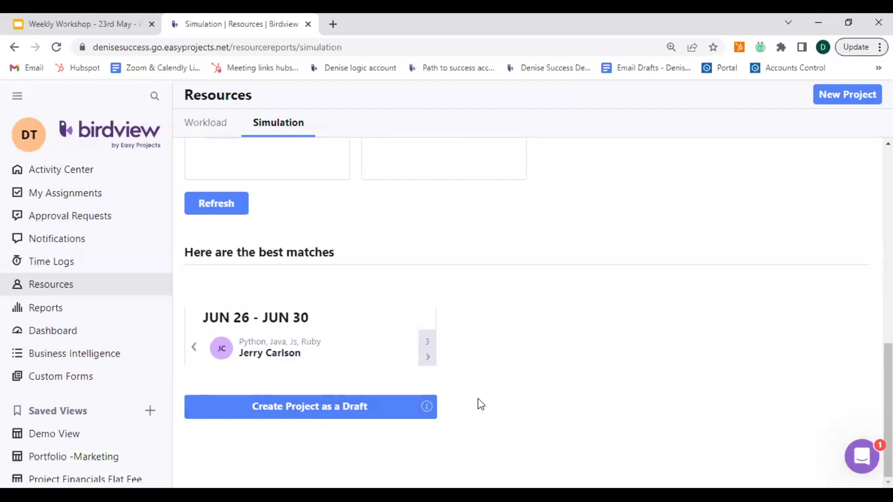
pyautogui.click(275, 126)
pyautogui.scroll(5, 529, 369)
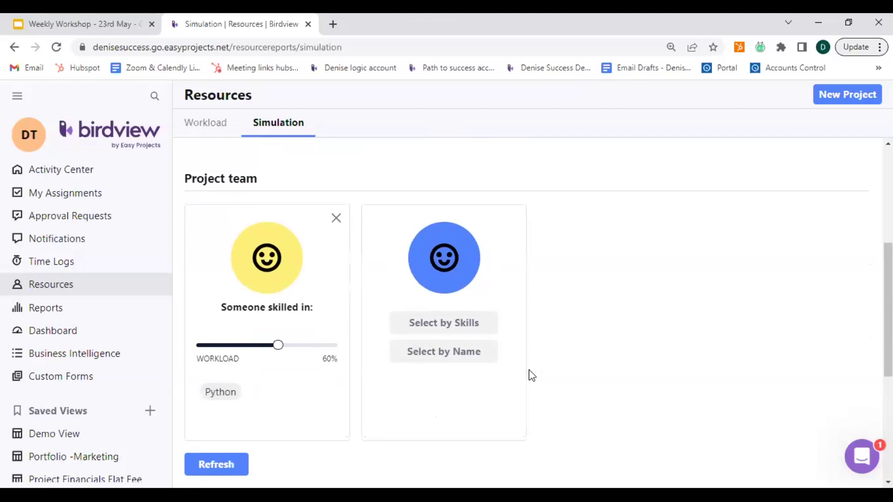
# Move the simulated project's start date to 07/17/2023
pyautogui.scroll(3, 529, 370)
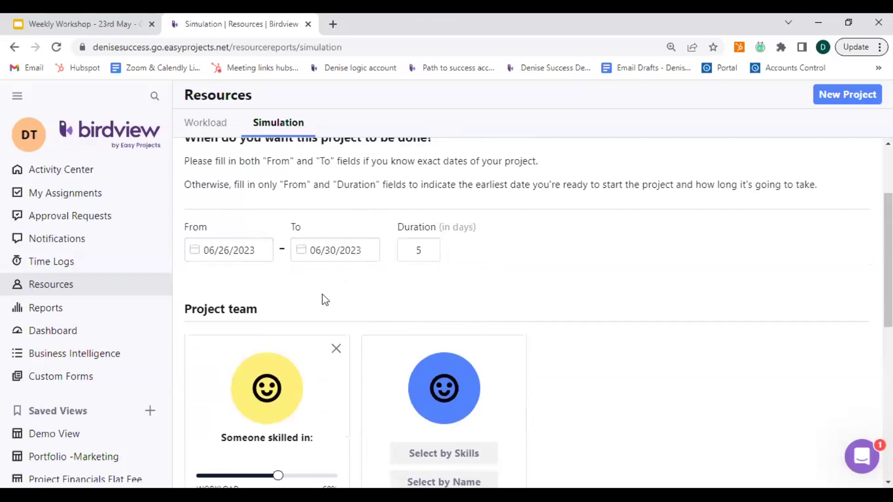
pyautogui.click(236, 258)
pyautogui.scroll(3, 393, 334)
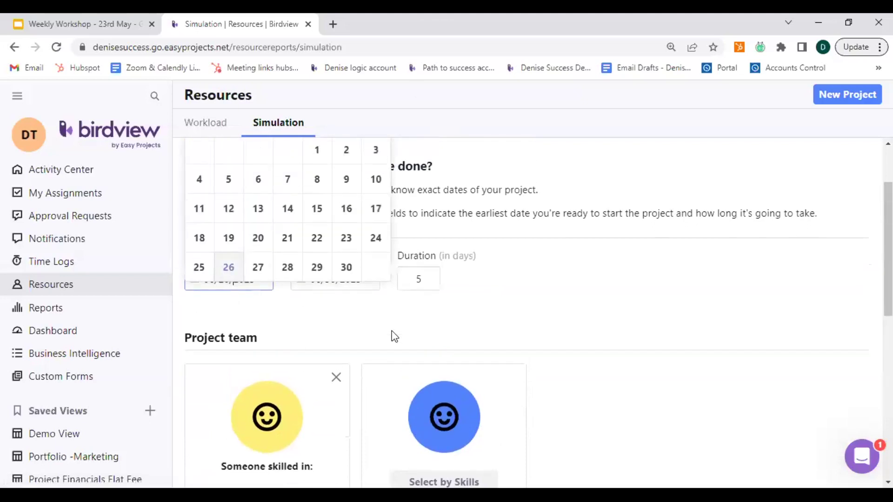
pyautogui.click(358, 168)
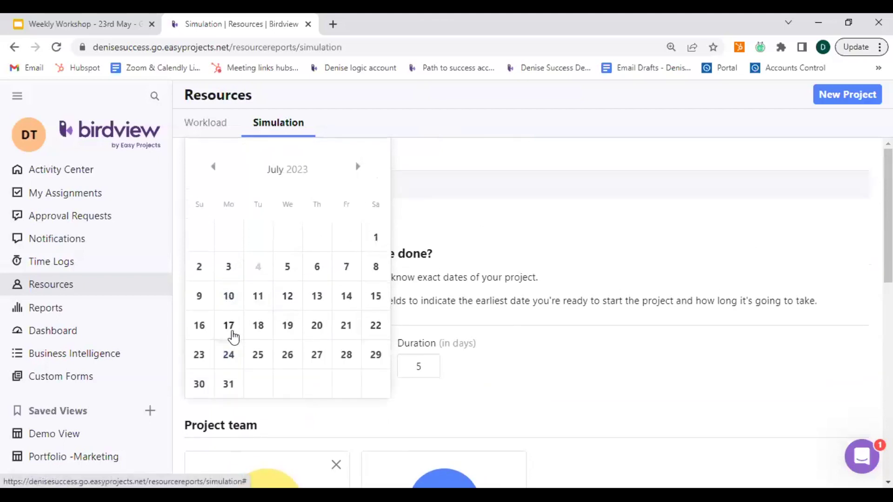
pyautogui.click(230, 331)
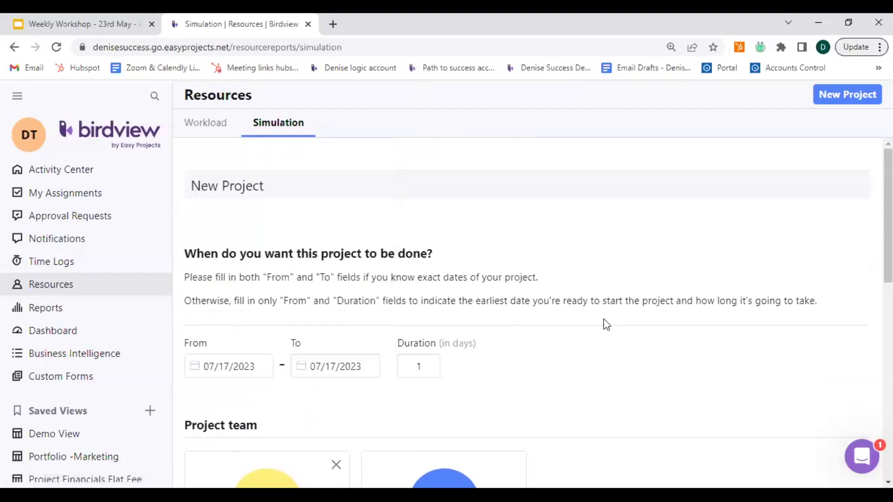
# Try to choose a different end date for the simulated project
pyautogui.click(357, 370)
pyautogui.click(545, 387)
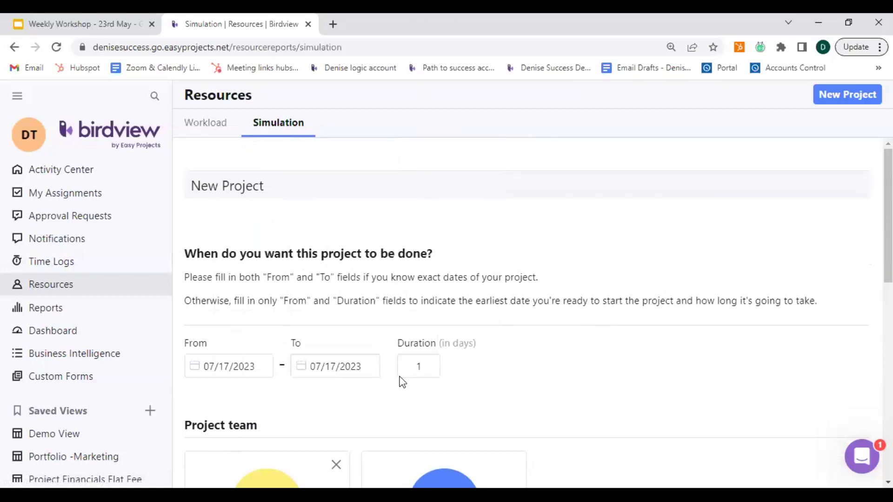
pyautogui.click(368, 372)
pyautogui.click(333, 328)
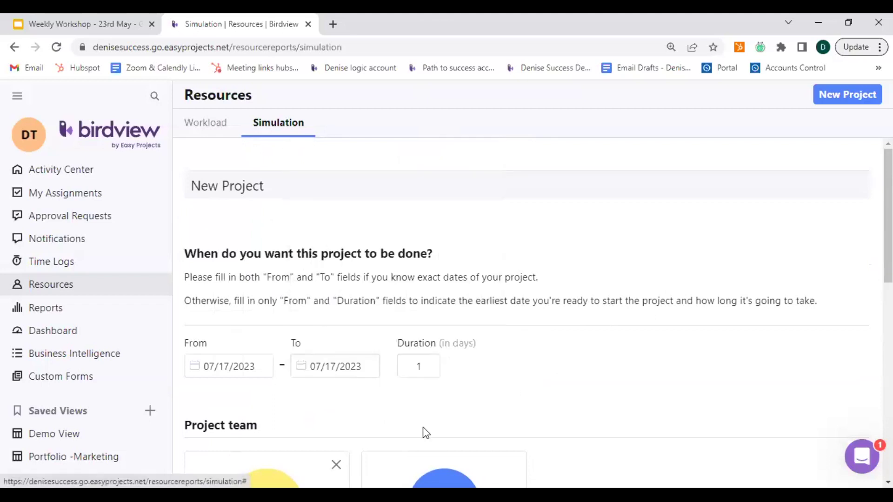
pyautogui.click(342, 368)
pyautogui.click(670, 390)
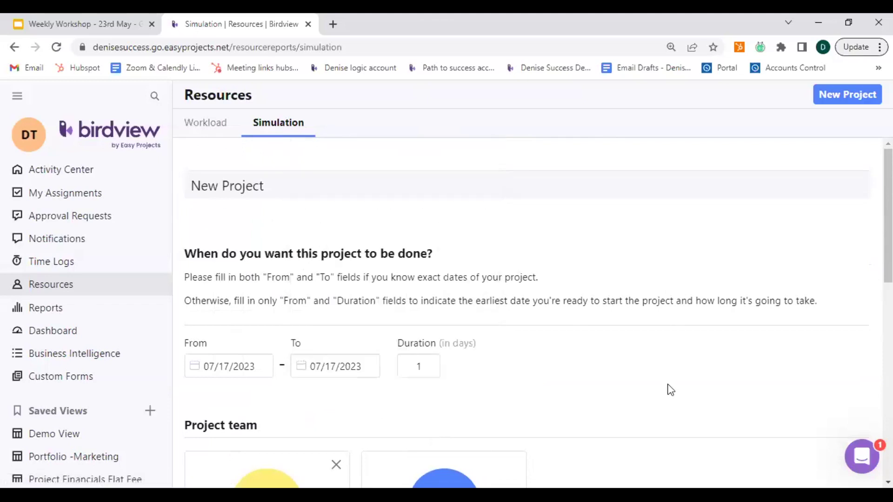
# Reload the simulation with blank settings and set its start date to 07/17/2023 and its duration to 50 days
pyautogui.click(206, 122)
pyautogui.click(278, 123)
pyautogui.click(243, 364)
pyautogui.click(356, 167)
pyautogui.click(356, 167)
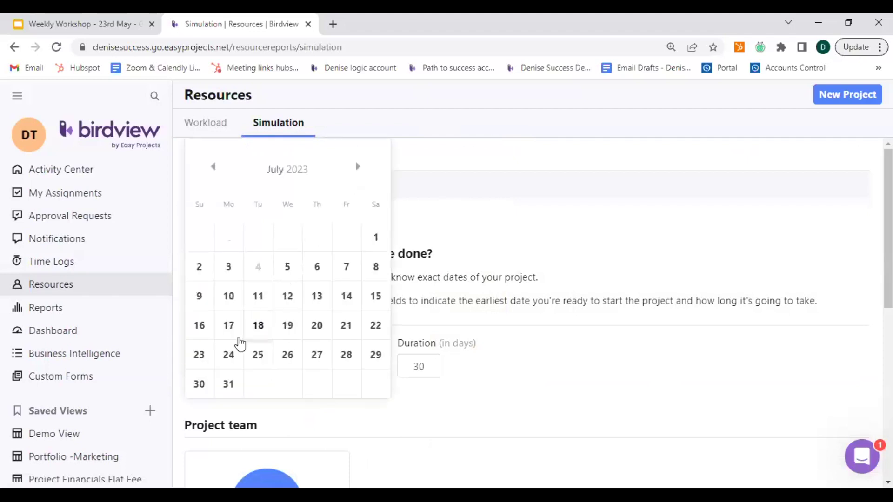
pyautogui.click(229, 327)
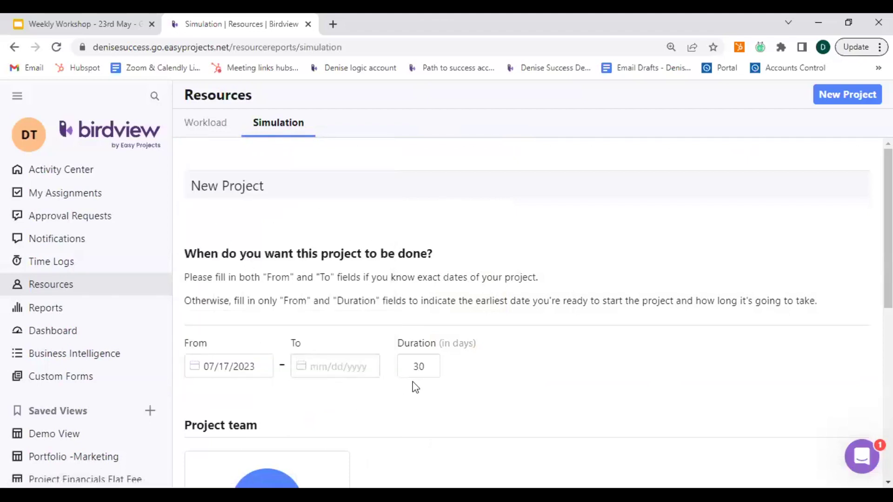
pyautogui.doubleClick(424, 366)
pyautogui.write('50')
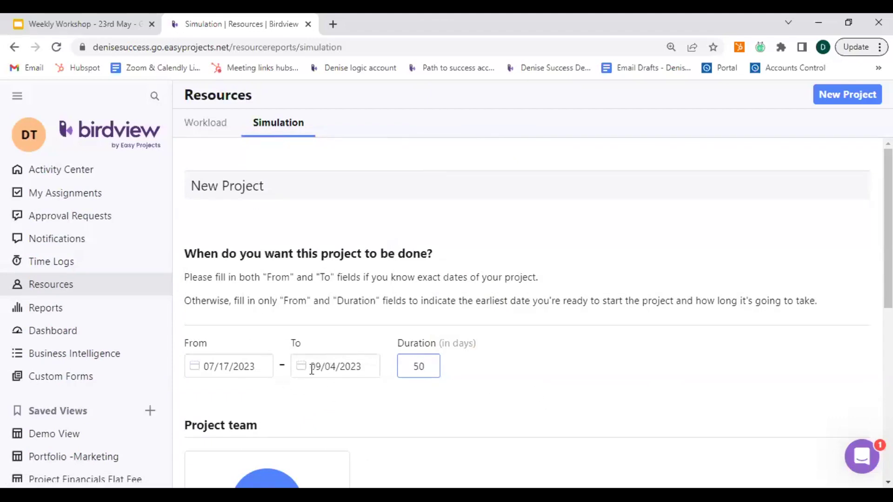
# Check the simulated project's end date and look over the empty project team section below it
pyautogui.click(336, 372)
pyautogui.scroll(-3, 575, 380)
pyautogui.scroll(-3, 577, 386)
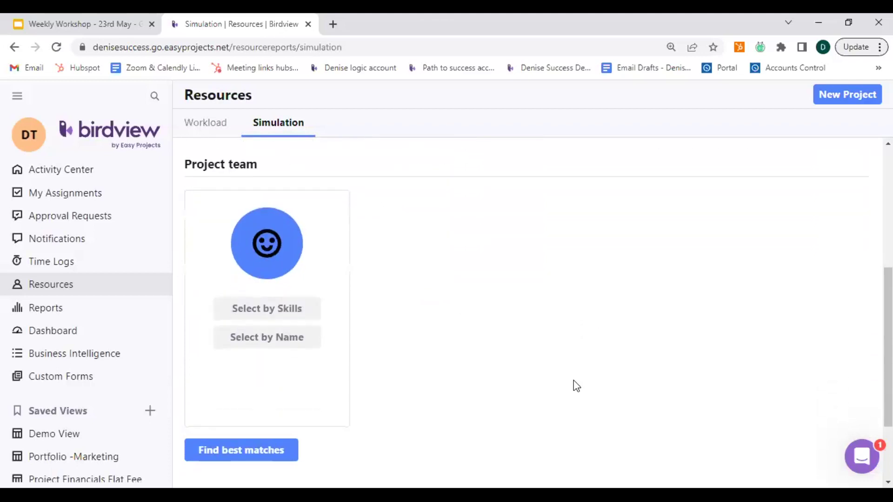
pyautogui.click(303, 455)
pyautogui.scroll(5, 401, 426)
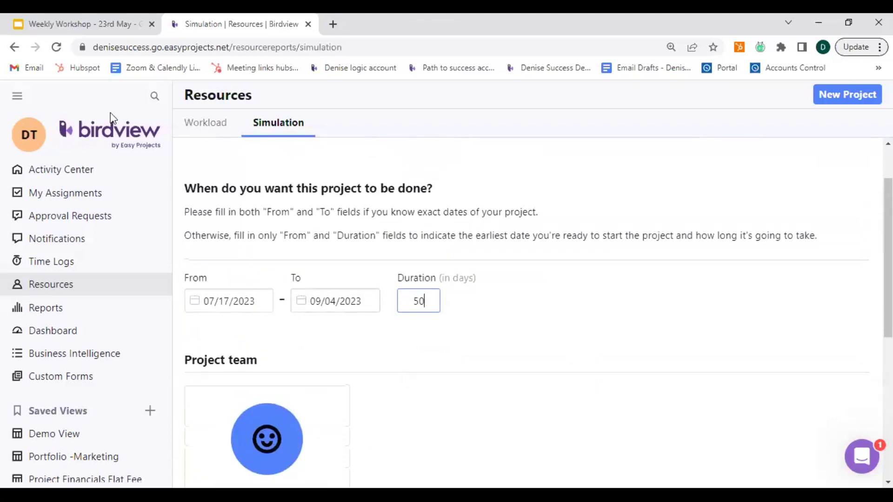
# Go to the users in the company settings and open the profile of the first regular user
pyautogui.click(29, 136)
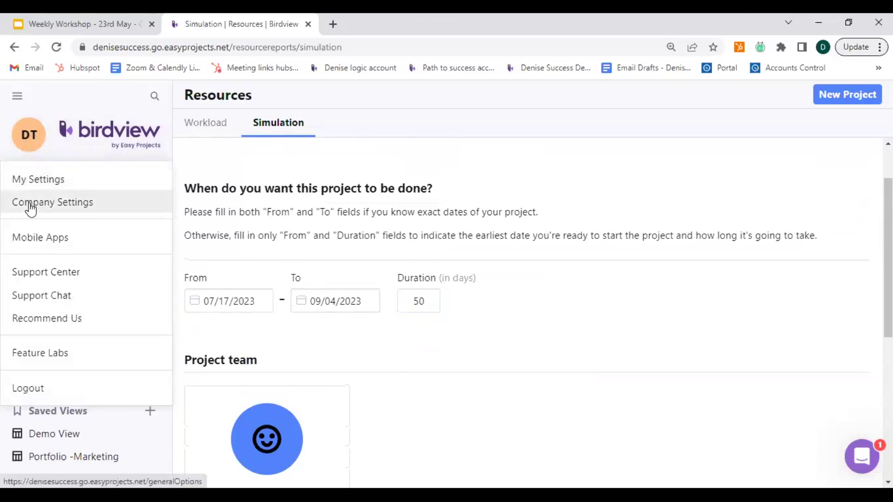
pyautogui.click(112, 208)
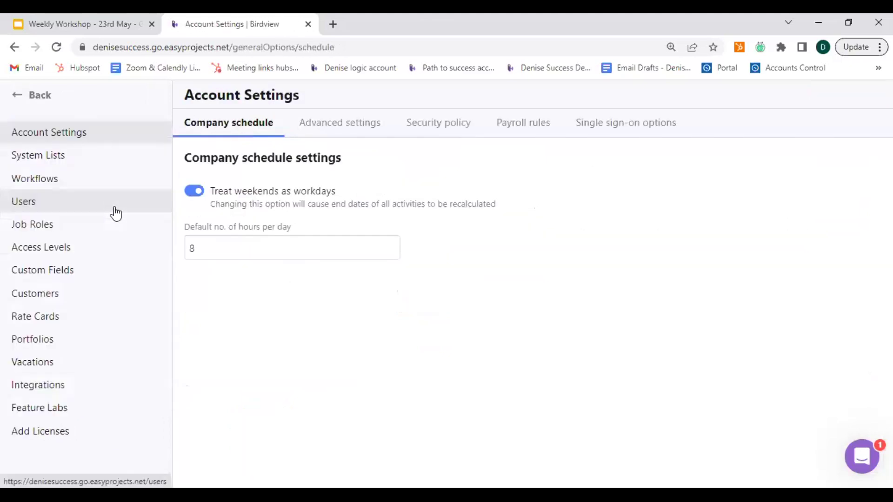
pyautogui.click(84, 208)
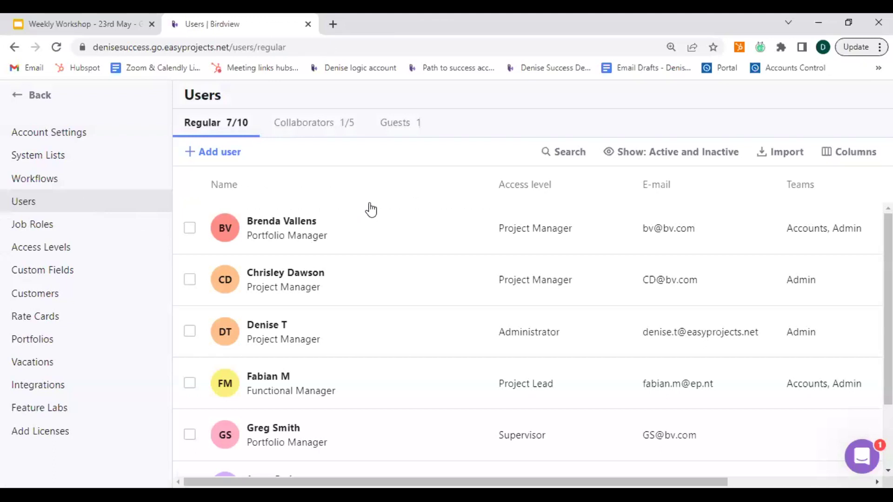
pyautogui.click(289, 228)
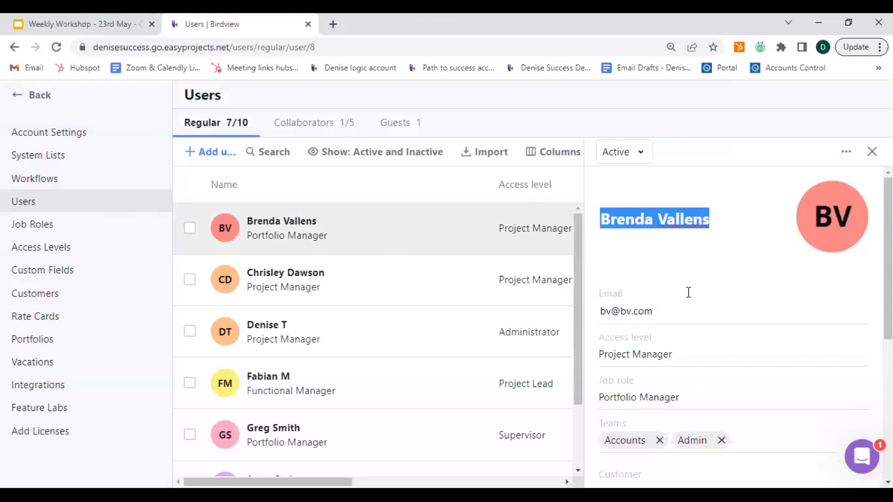
# Examine the user's teams and assigned skills and the list of other skills that can be added
pyautogui.scroll(-3, 688, 292)
pyautogui.scroll(-2, 688, 292)
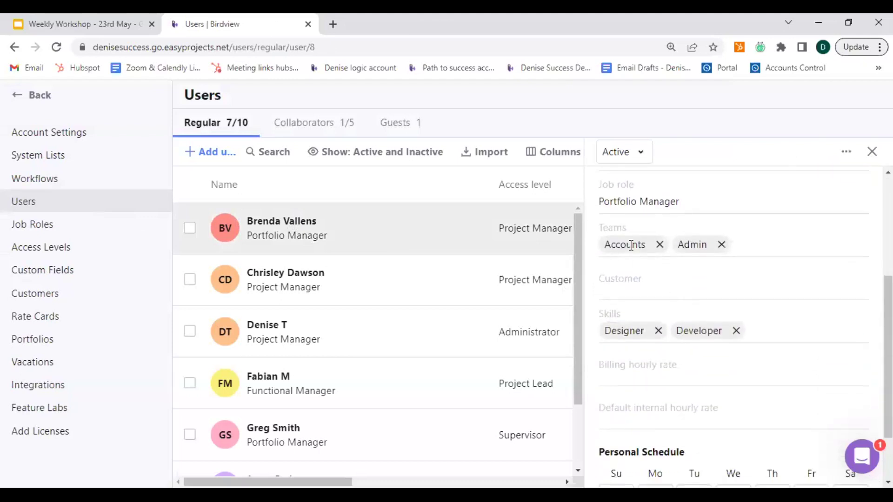
pyautogui.click(630, 245)
pyautogui.click(762, 333)
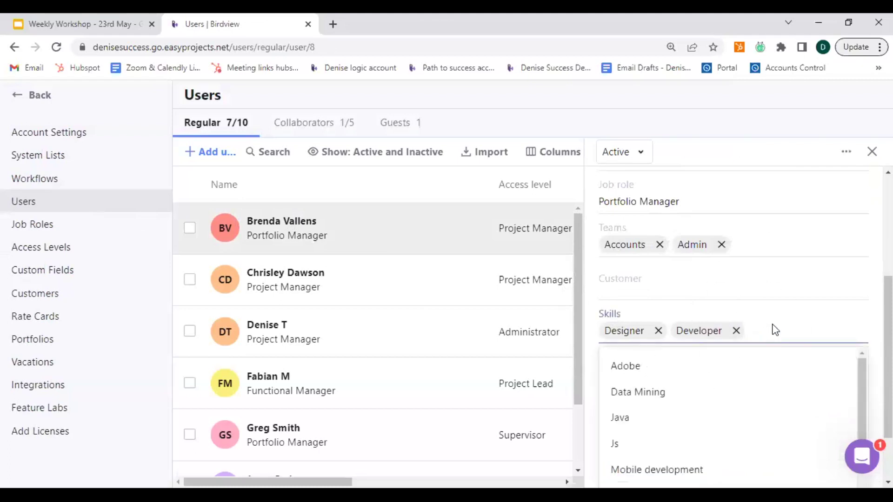
pyautogui.scroll(-2, 775, 330)
pyautogui.scroll(-3, 642, 338)
pyautogui.scroll(5, 665, 349)
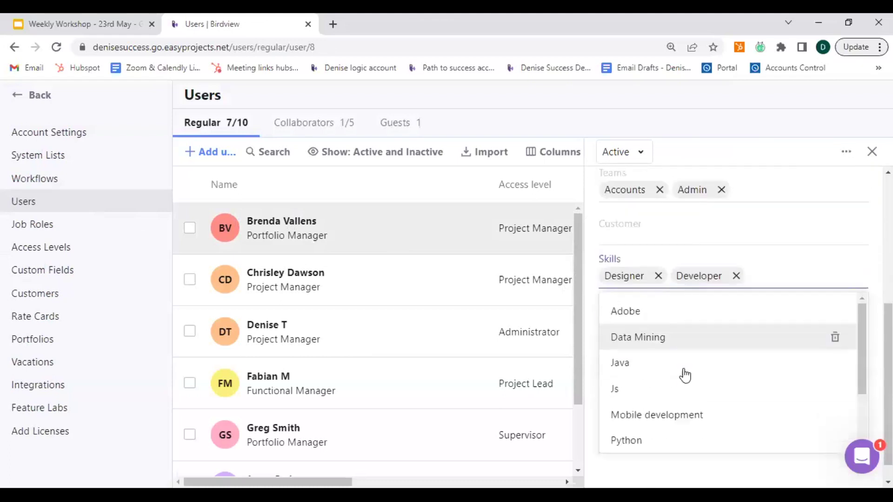
pyautogui.scroll(-1, 750, 281)
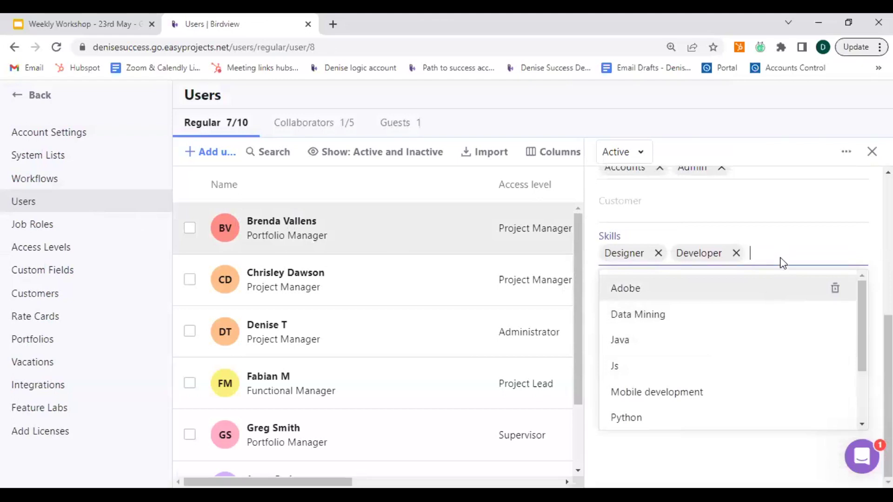
# Create a new skill named Analyst and add it to the user's skills
pyautogui.write('Ana')
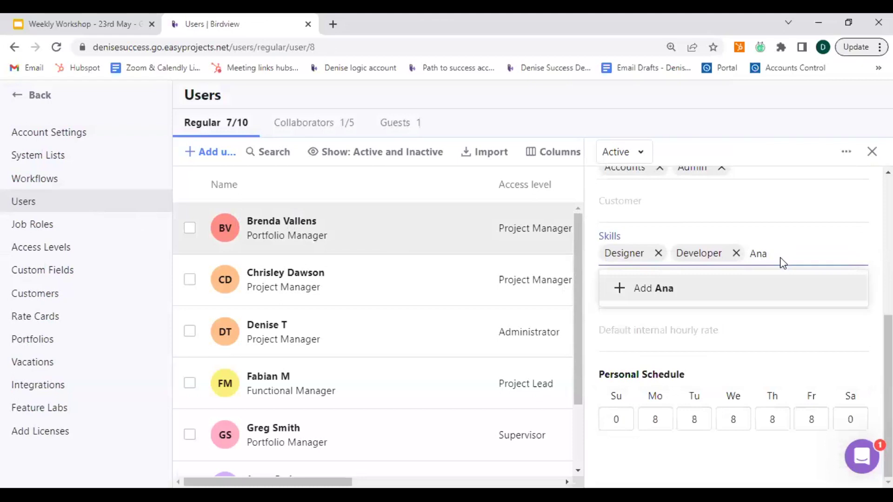
pyautogui.write('lyst')
pyautogui.click(623, 297)
pyautogui.click(621, 292)
pyautogui.scroll(-2, 702, 342)
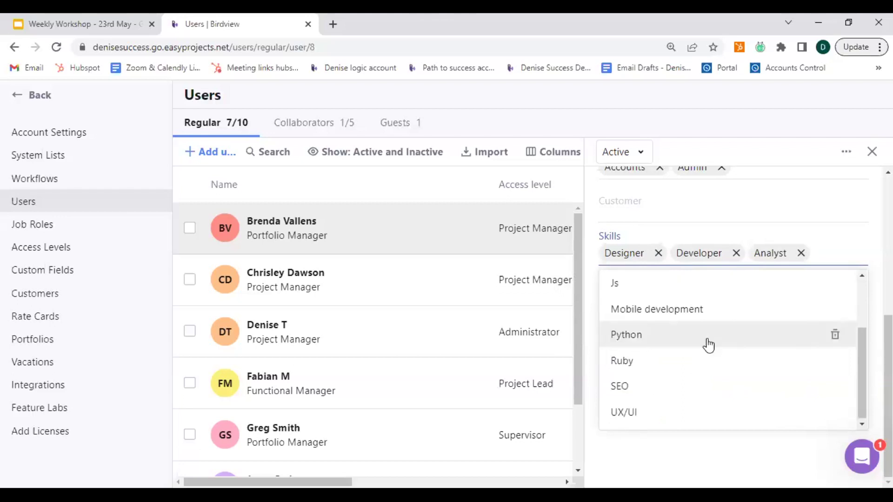
pyautogui.scroll(3, 708, 345)
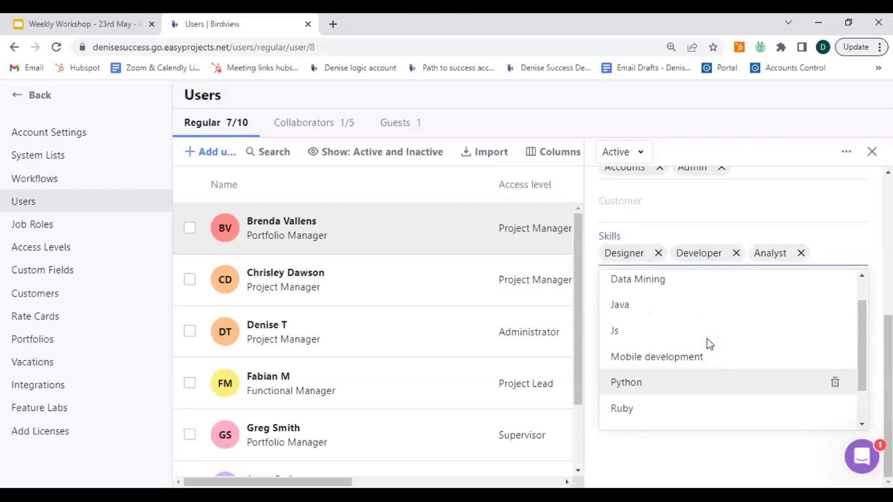
pyautogui.click(591, 276)
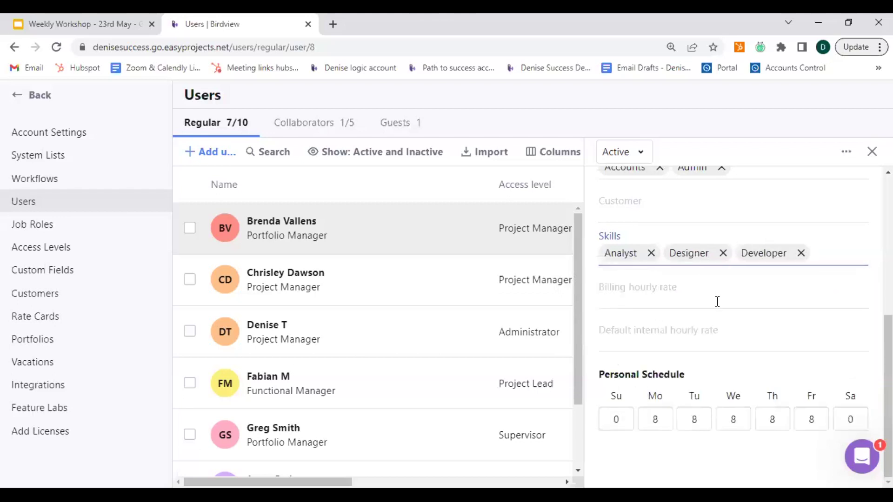
# Examine the daily working hours in the user's personal schedule
pyautogui.click(693, 419)
pyautogui.click(820, 416)
pyautogui.click(775, 440)
# Close the user's profile and return from the company settings to the project simulation
pyautogui.click(872, 151)
pyautogui.click(127, 85)
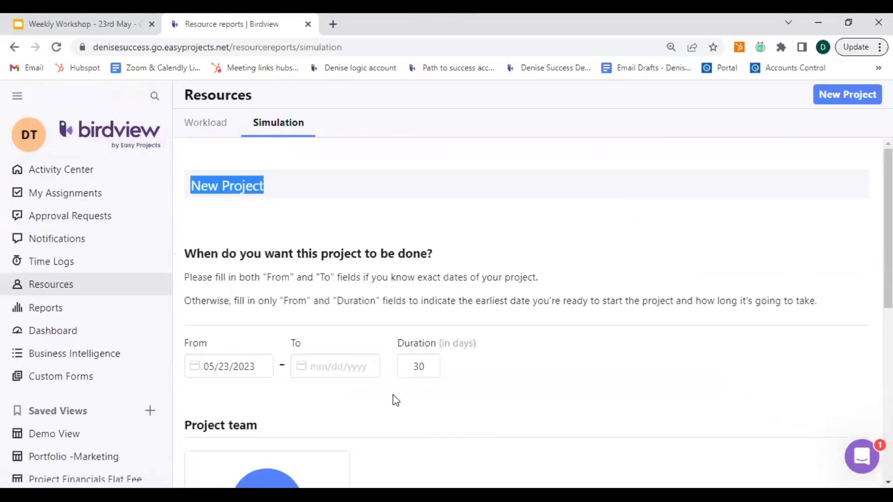
pyautogui.click(342, 392)
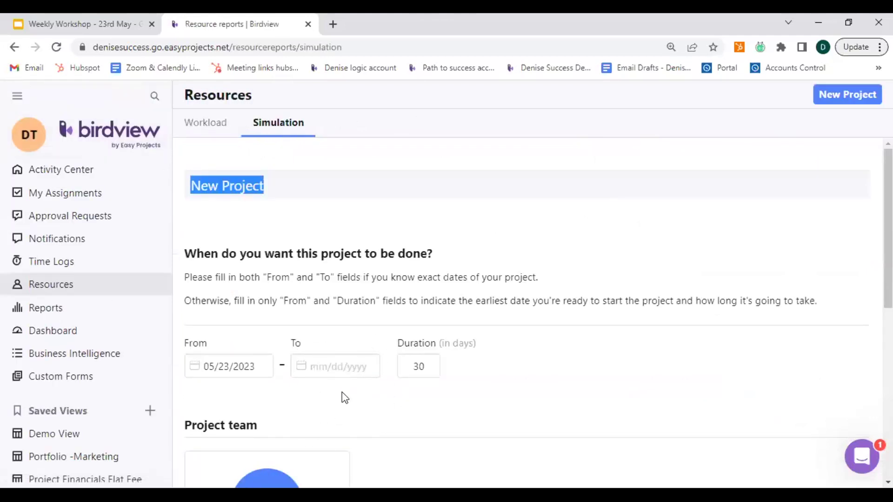